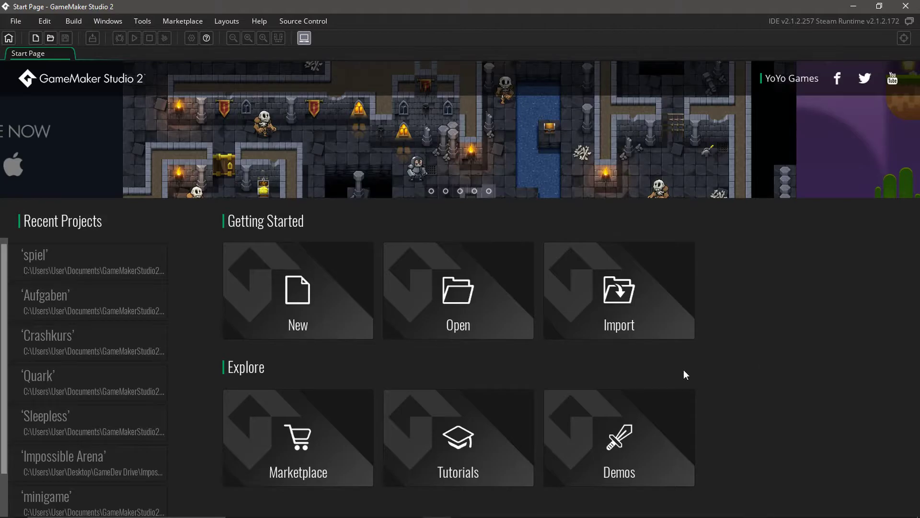
# - Create a new GameMaker Language project named Ausweichgame in the GameMakerStudio2 folder
pyautogui.click(356, 303)
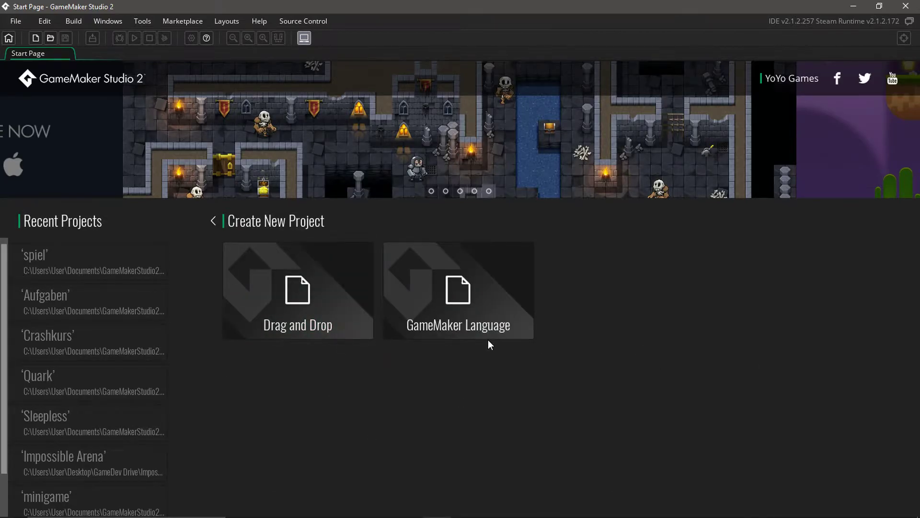
pyautogui.click(451, 306)
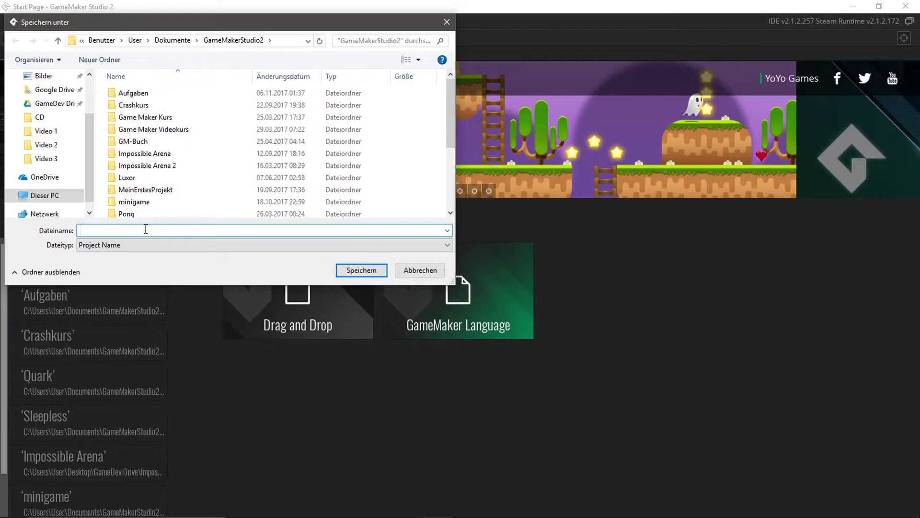
pyautogui.write('A')
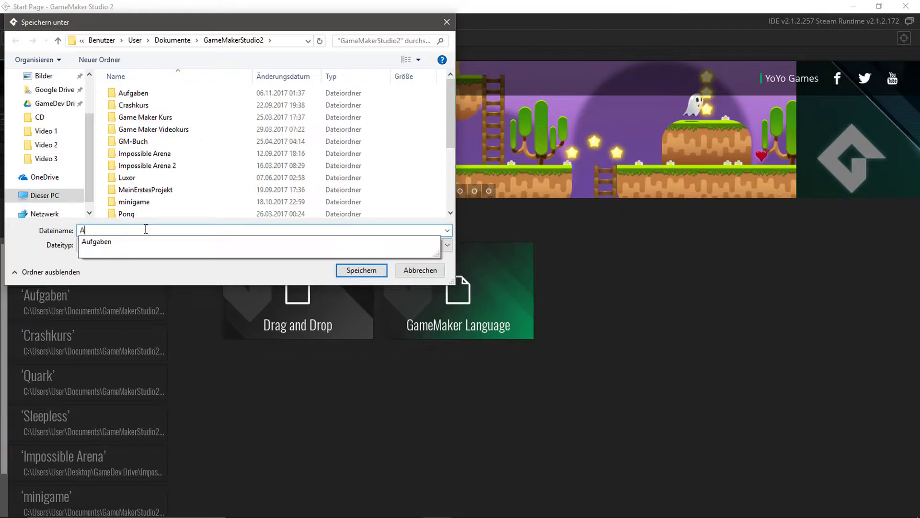
pyautogui.write('usweichgame')
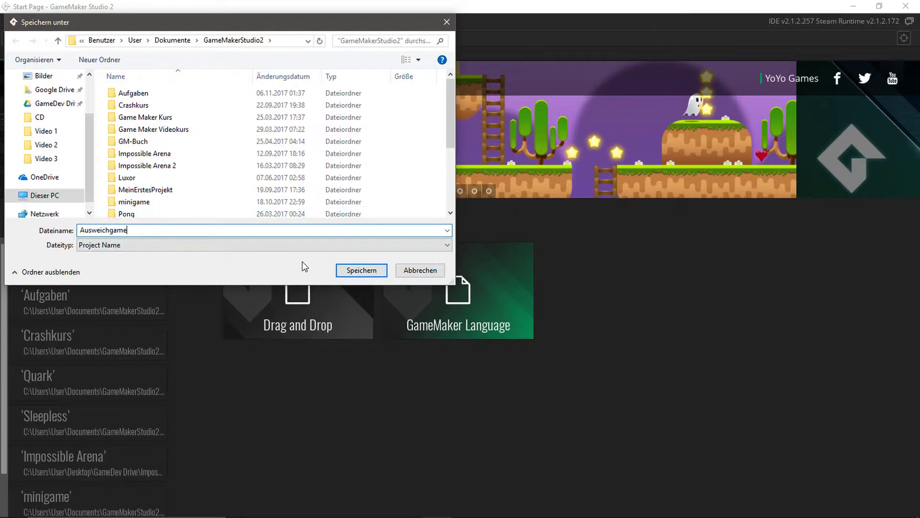
pyautogui.moveTo(137, 230); pyautogui.dragTo(53, 236)
pyautogui.click(144, 230)
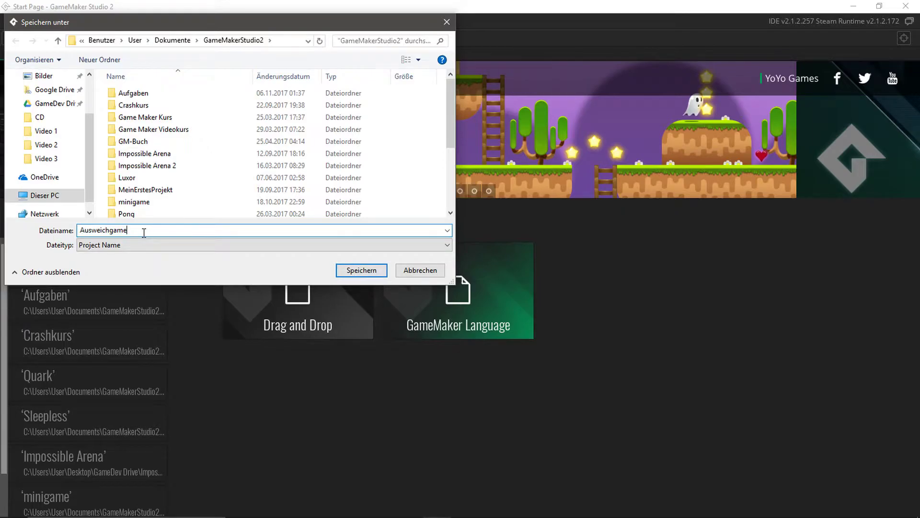
pyautogui.click(362, 271)
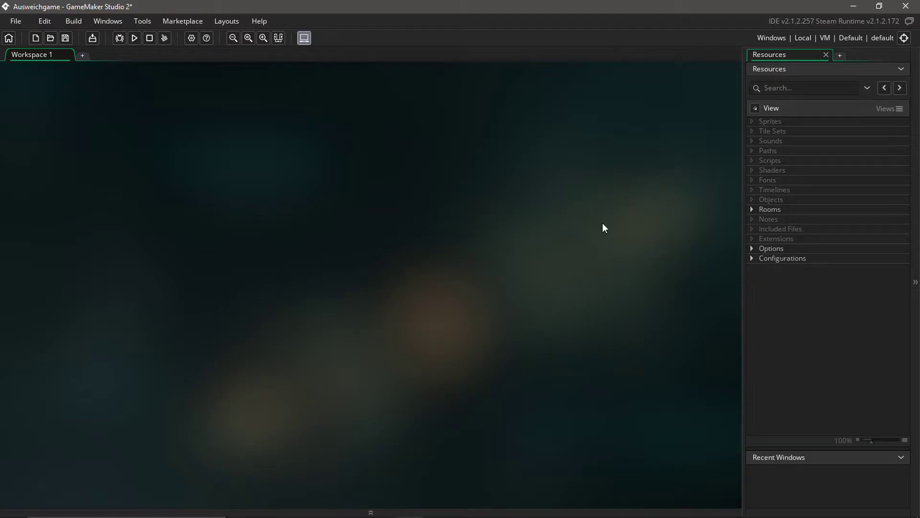
# - Examine the project's resource categories, especially Sprites, Objects and Rooms with the existing room0
pyautogui.click(771, 121)
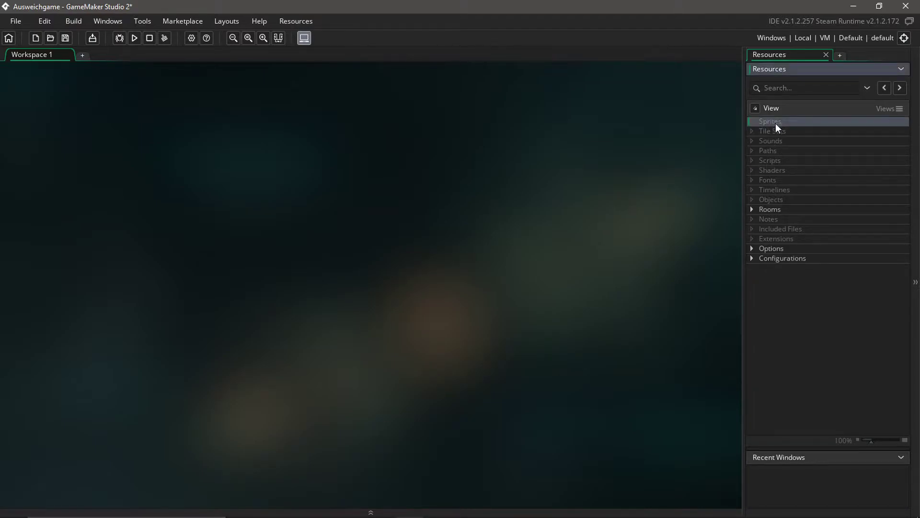
pyautogui.click(766, 191)
pyautogui.click(754, 210)
pyautogui.click(784, 221)
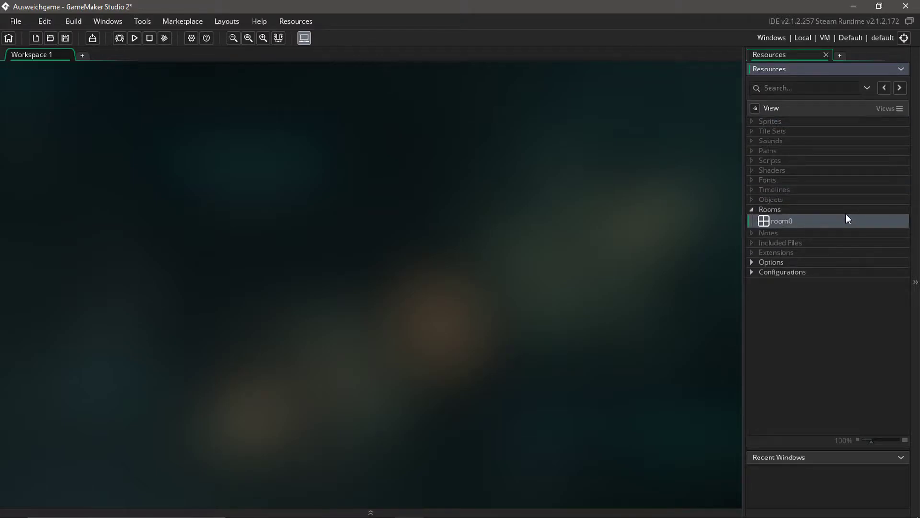
pyautogui.click(776, 123)
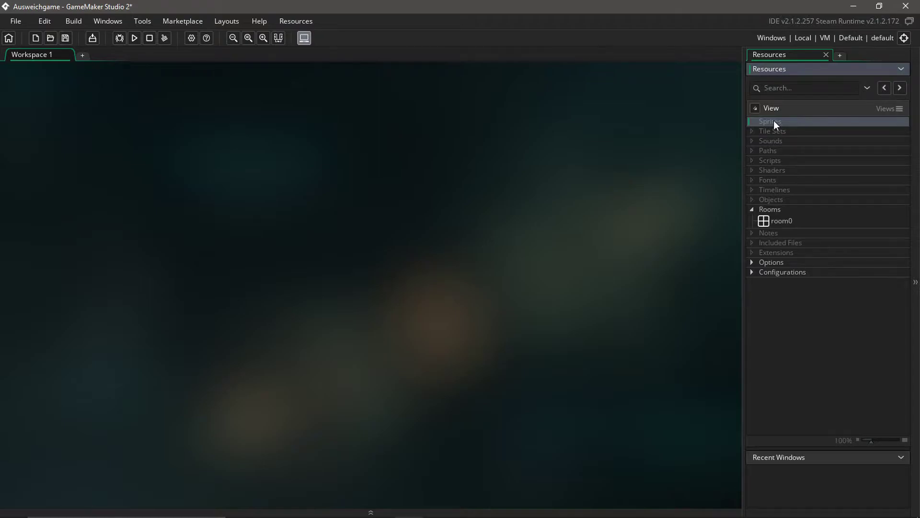
pyautogui.click(782, 170)
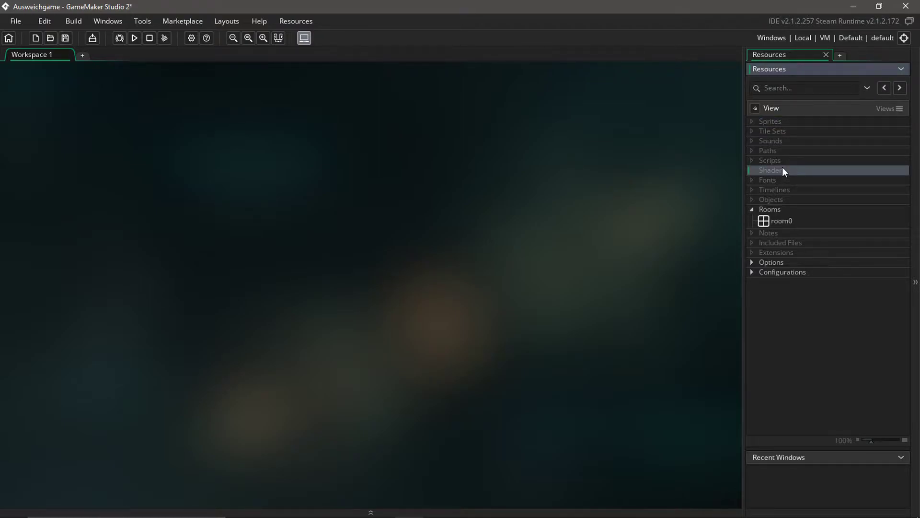
pyautogui.click(763, 124)
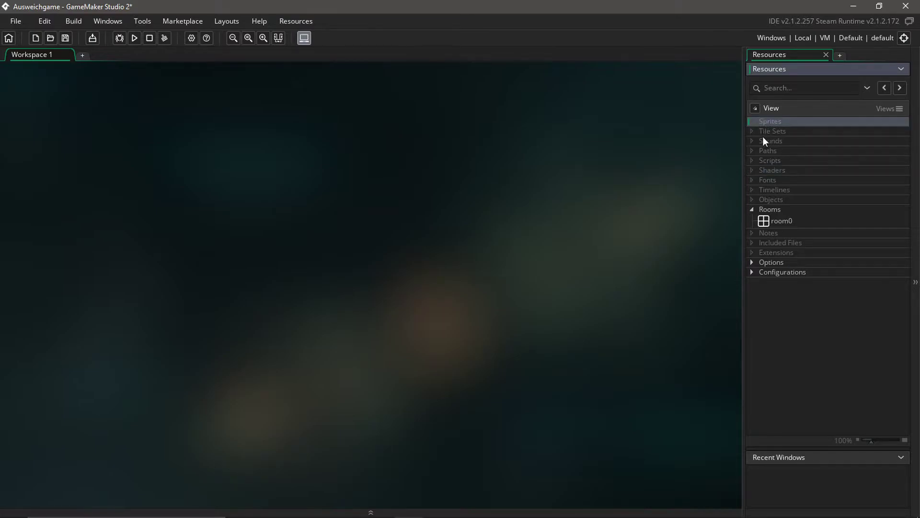
pyautogui.click(771, 200)
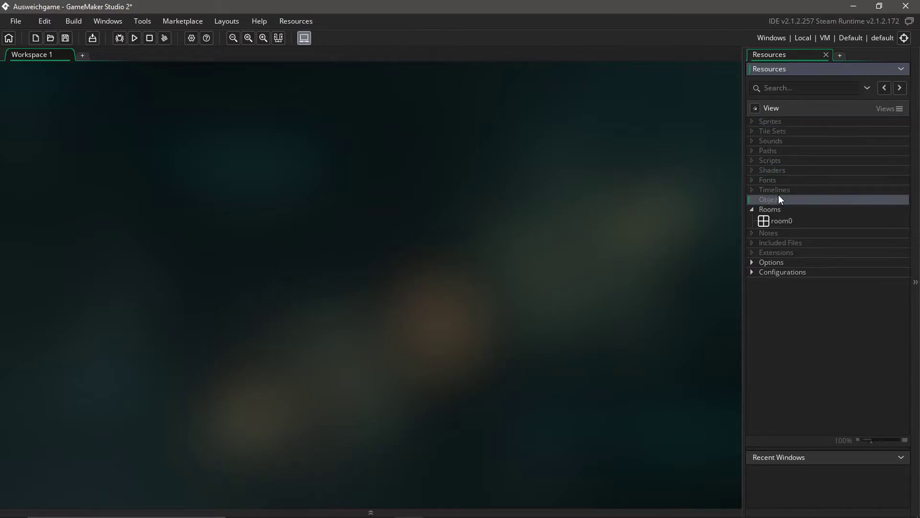
pyautogui.click(782, 220)
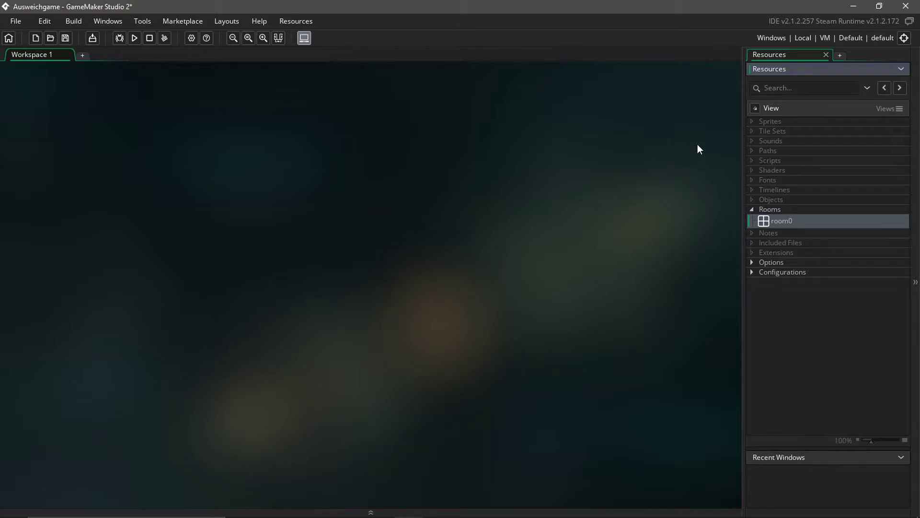
pyautogui.click(785, 122)
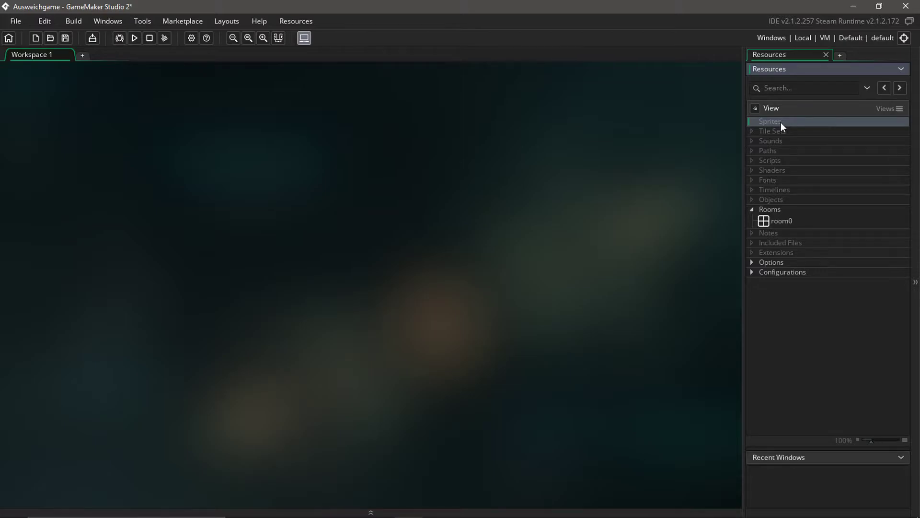
pyautogui.click(770, 198)
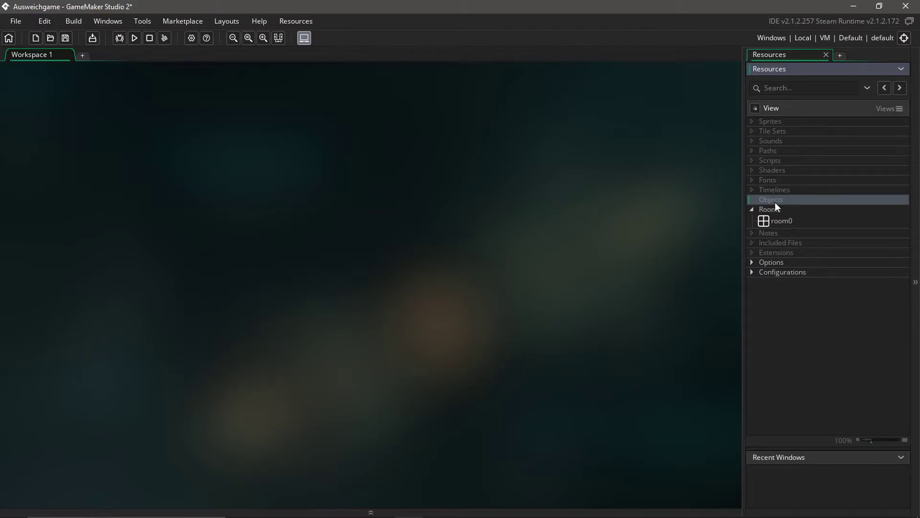
pyautogui.click(782, 217)
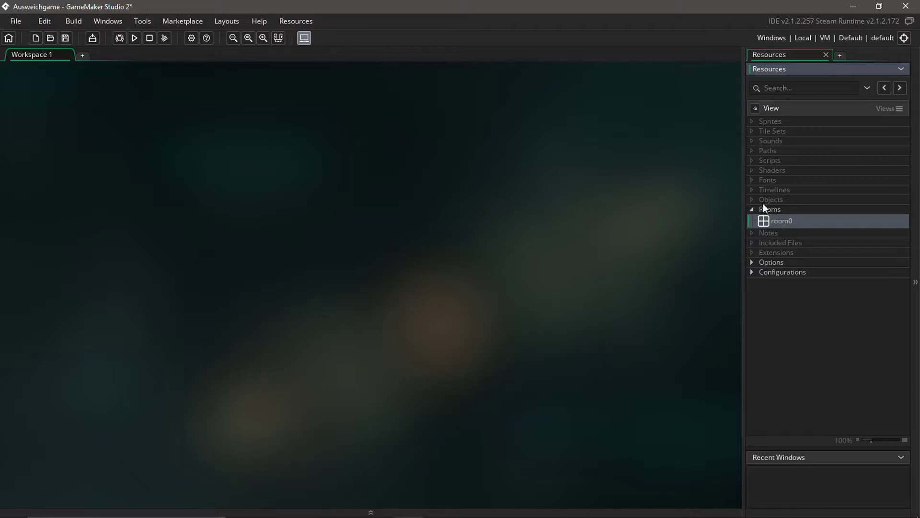
pyautogui.click(771, 125)
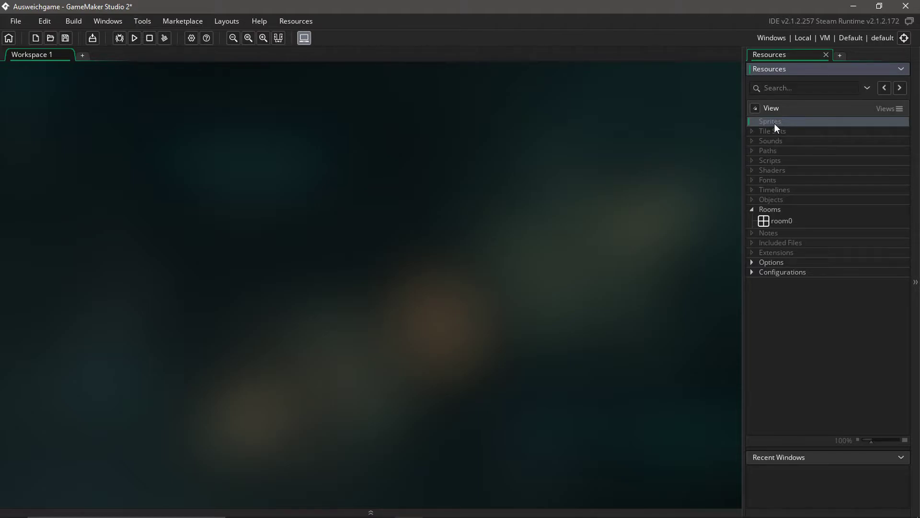
# - Create a new sprite in the Sprites resources and name it spr_player
pyautogui.rightClick(774, 123)
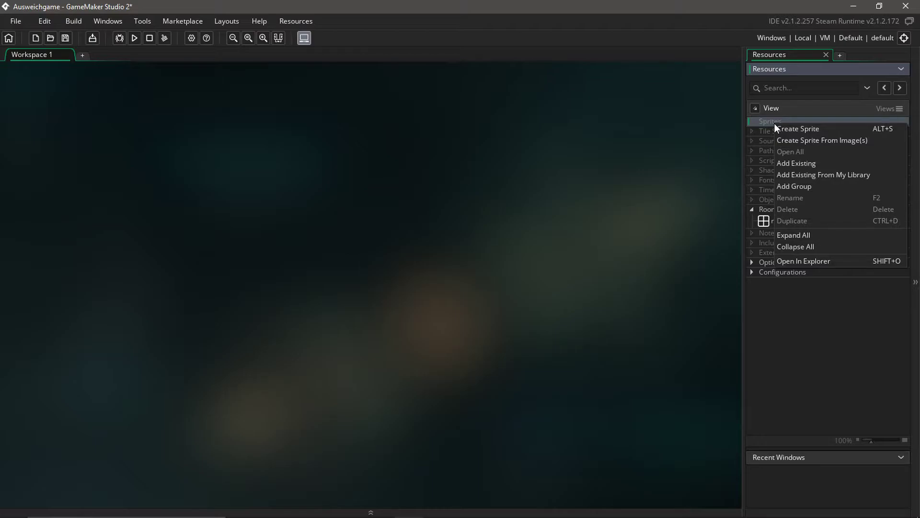
pyautogui.click(764, 123)
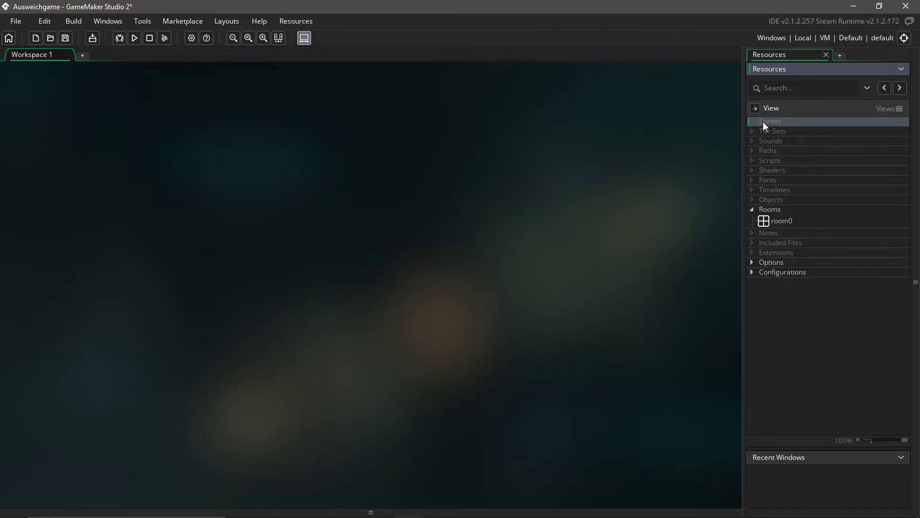
pyautogui.rightClick(779, 123)
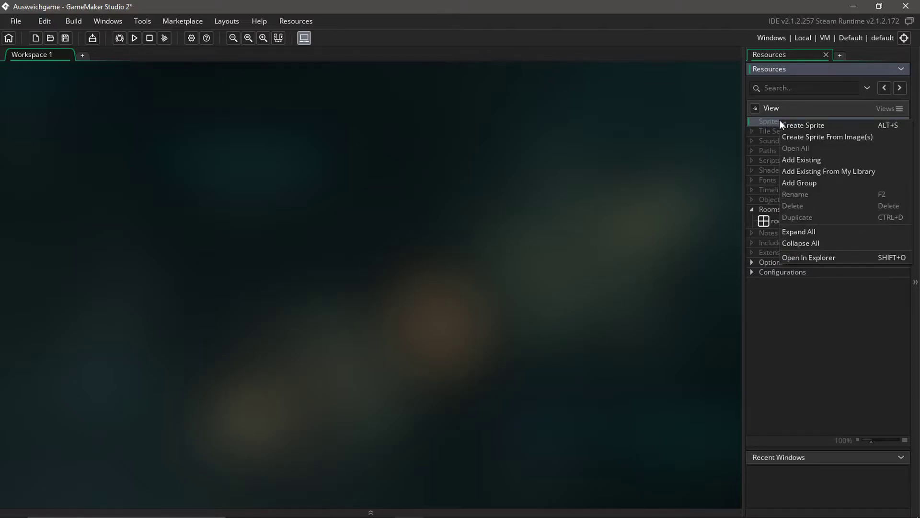
pyautogui.rightClick(767, 122)
pyautogui.click(799, 125)
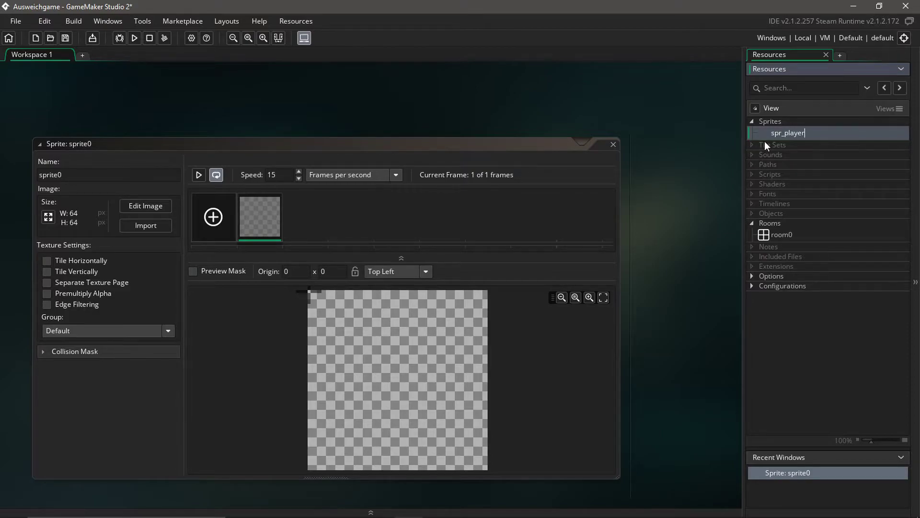
pyautogui.press('Return')
pyautogui.press('Return')
pyautogui.moveTo(467, 144); pyautogui.dragTo(511, 107)
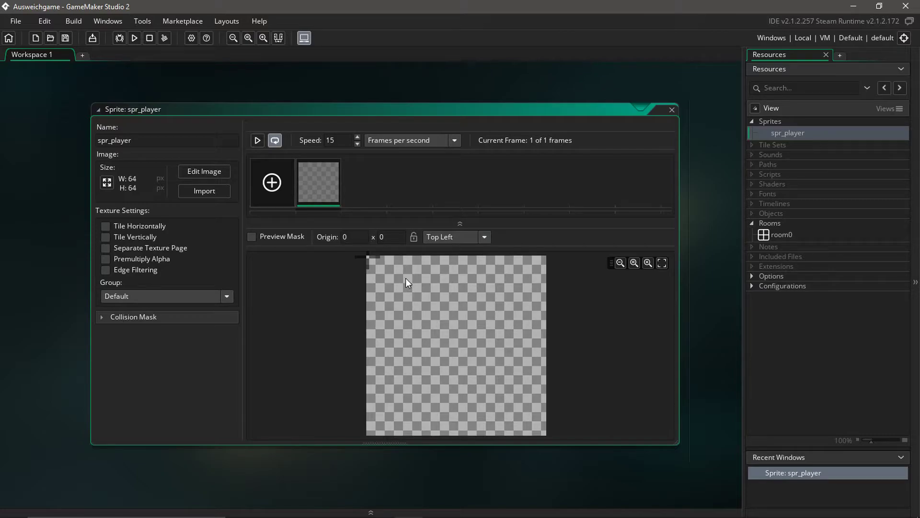
# - Scale the spr_player sprite to 32 by 32 pixels
pyautogui.click(107, 183)
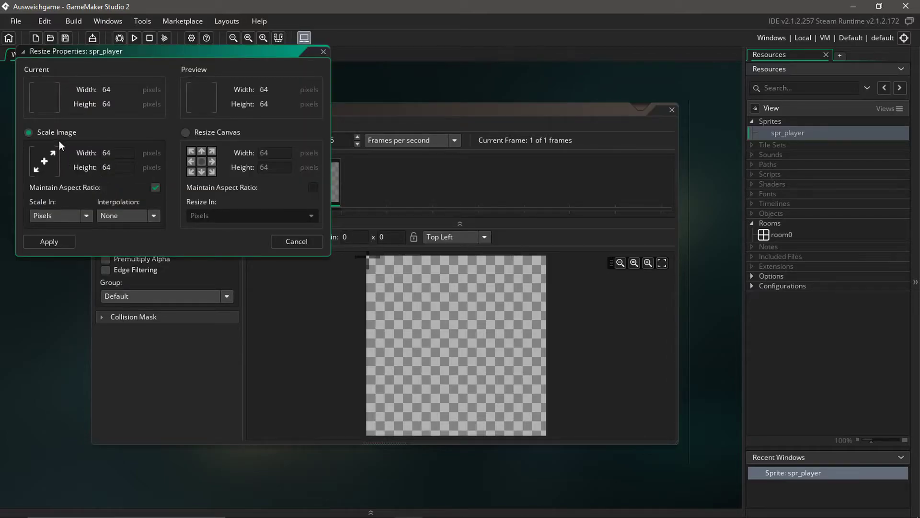
pyautogui.moveTo(120, 155)
pyautogui.mouseDown()
pyautogui.moveTo(102, 154)
pyautogui.moveTo(127, 168)
pyautogui.moveTo(115, 171)
pyautogui.mouseUp()
pyautogui.click(125, 171)
pyautogui.hotkey('shift', 'Tab')
pyautogui.write('32')
pyautogui.click(157, 190)
pyautogui.write('2')
pyautogui.click(129, 157)
pyautogui.press('BackSpace')
pyautogui.click(155, 187)
pyautogui.click(48, 242)
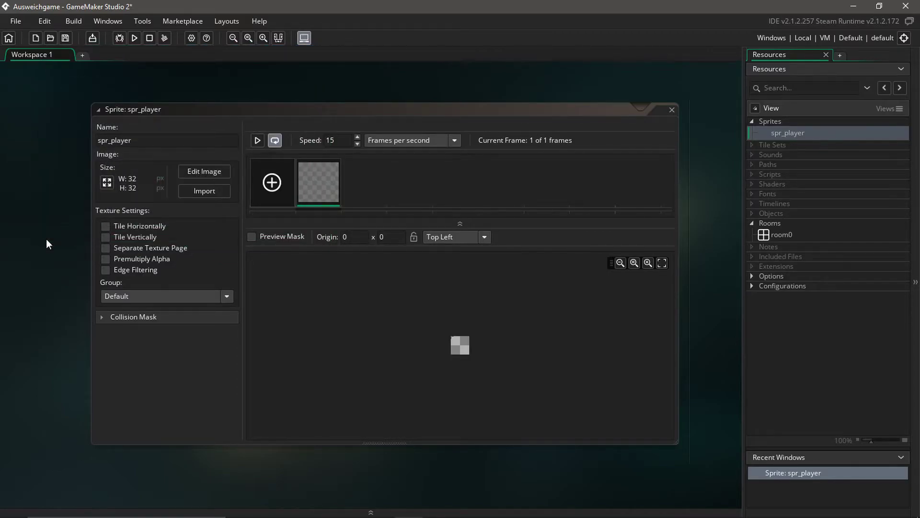
# - Open the empty spr_player frame for editing in the image editor
pyautogui.click(209, 173)
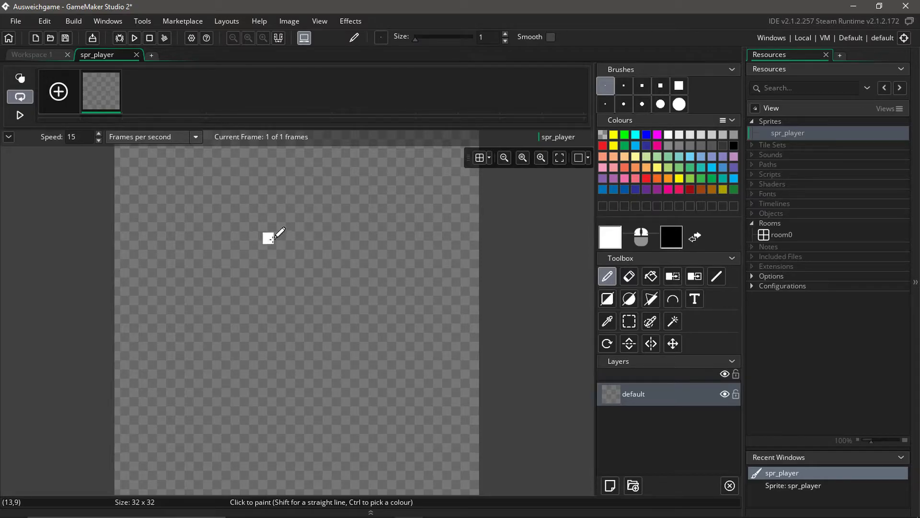
pyautogui.scroll(1, 261, 201)
pyautogui.scroll(-2, 273, 215)
pyautogui.scroll(1, 329, 238)
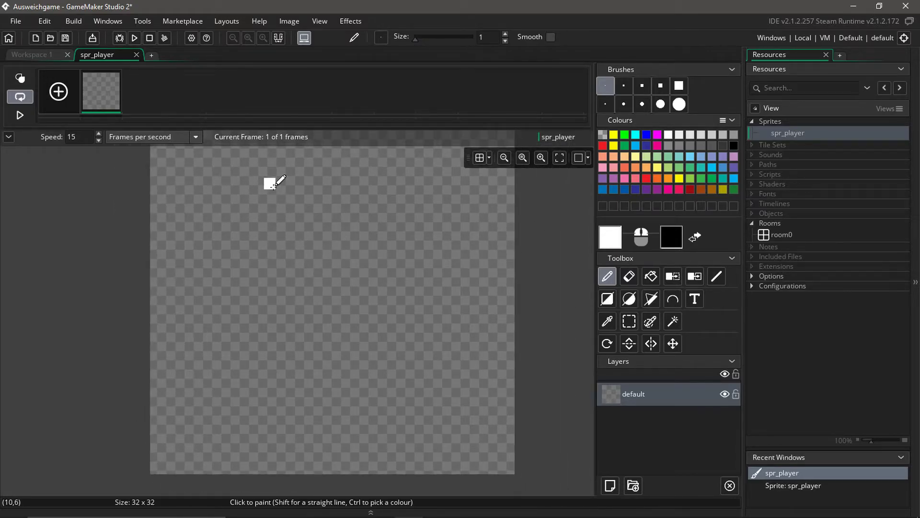
pyautogui.scroll(1, 273, 187)
pyautogui.scroll(-1, 275, 188)
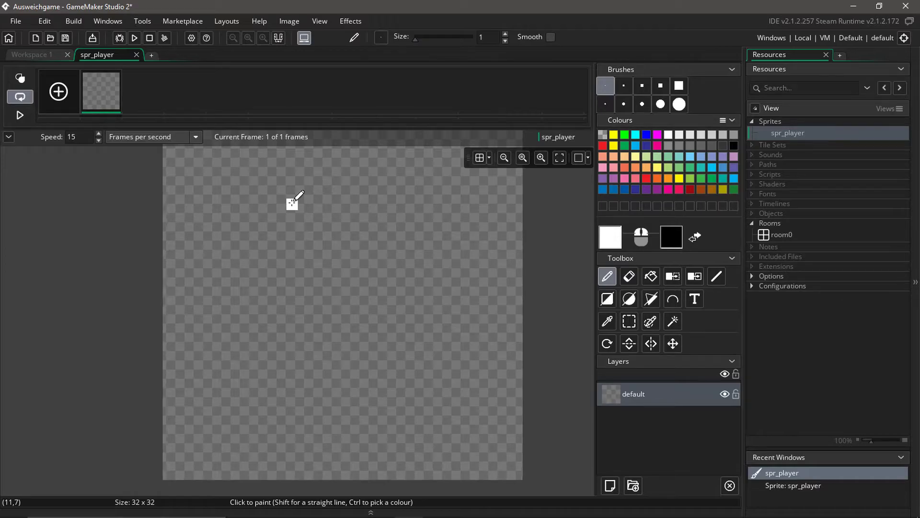
pyautogui.scroll(-2, 293, 199)
pyautogui.click(321, 209)
pyautogui.scroll(1, 345, 216)
pyautogui.scroll(-1, 347, 217)
pyautogui.hotkey('ctrl', 'z')
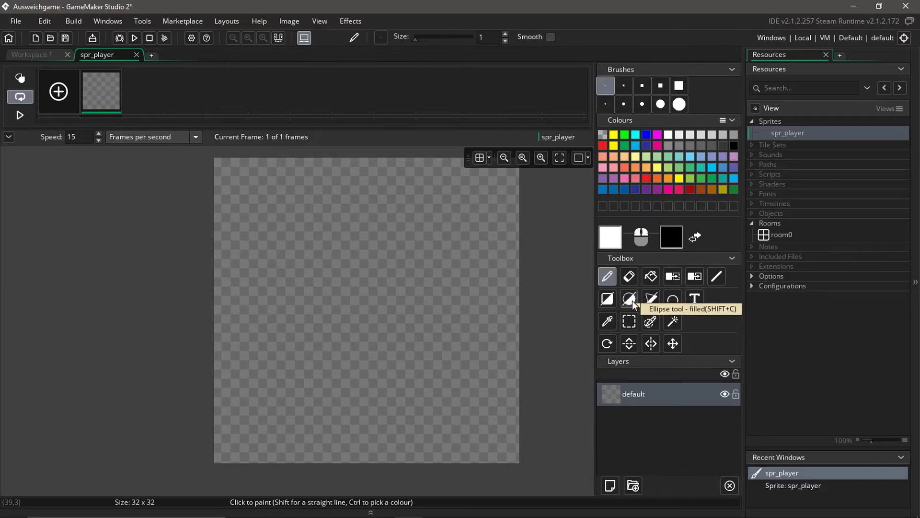
# - Draw a filled white circle with the Ellipse tool across the entire 32 by 32 canvas and close the image editor
pyautogui.moveTo(541, 256); pyautogui.dragTo(530, 265, button='middle')
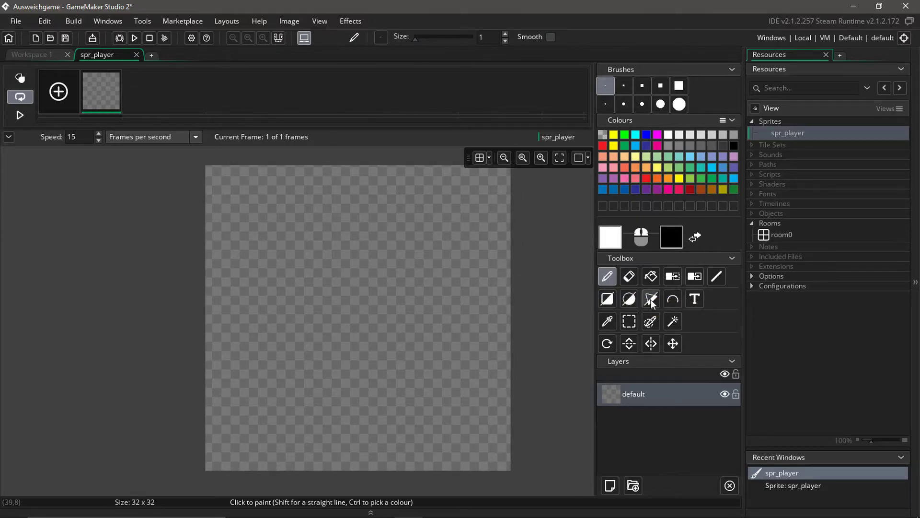
pyautogui.click(630, 299)
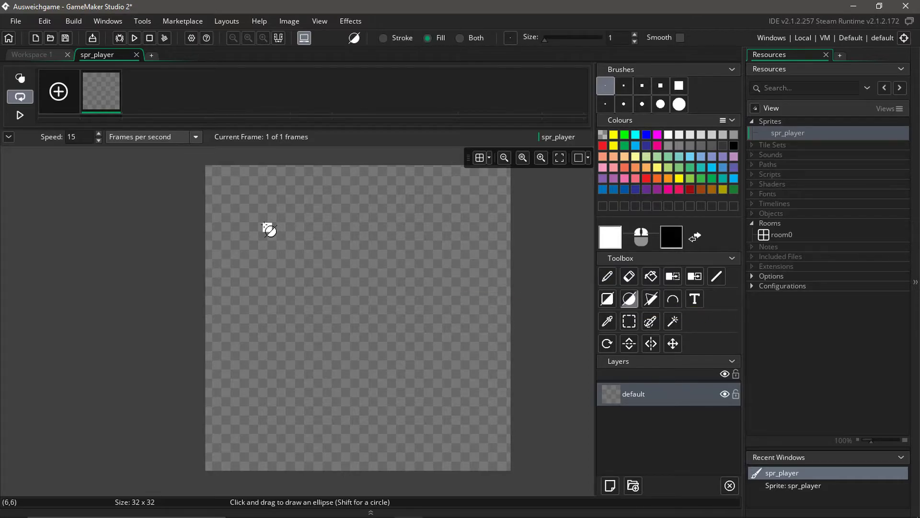
pyautogui.click(628, 300)
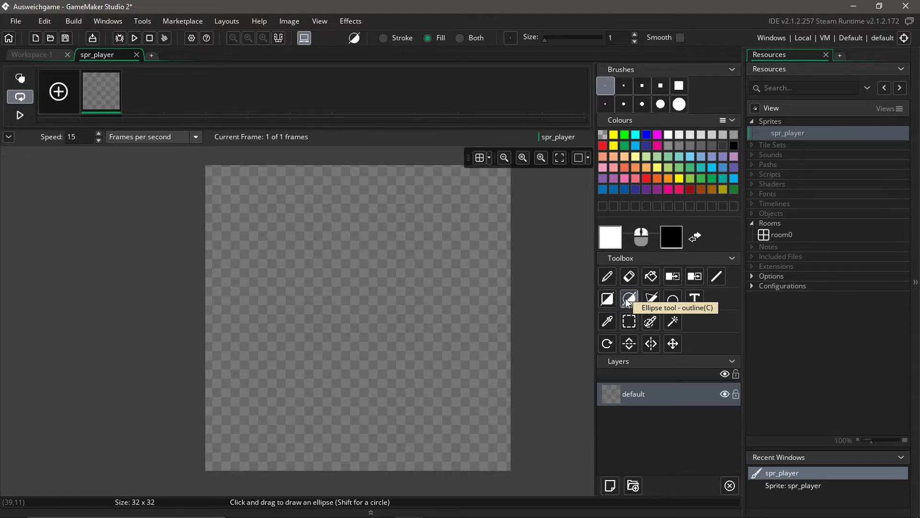
pyautogui.click(628, 302)
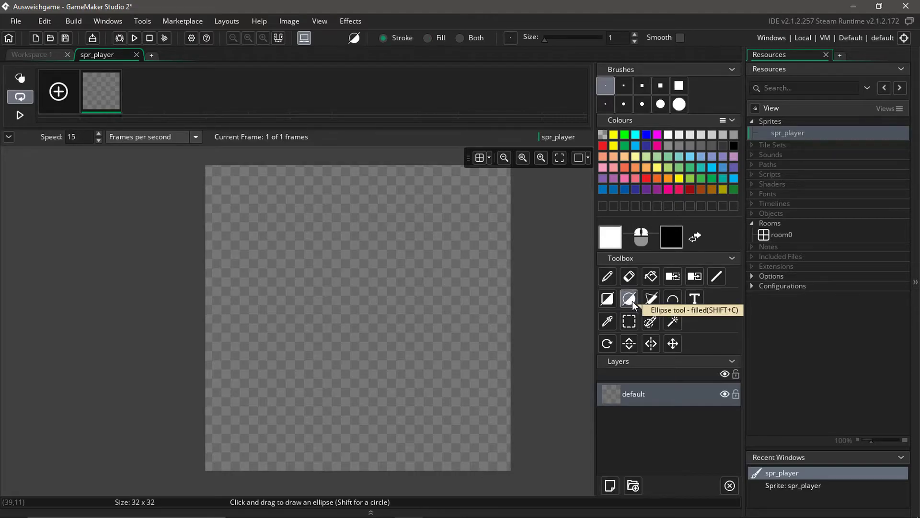
pyautogui.moveTo(210, 169)
pyautogui.mouseDown()
pyautogui.moveTo(430, 312)
pyautogui.moveTo(487, 386)
pyautogui.moveTo(503, 425)
pyautogui.moveTo(505, 464)
pyautogui.mouseUp()
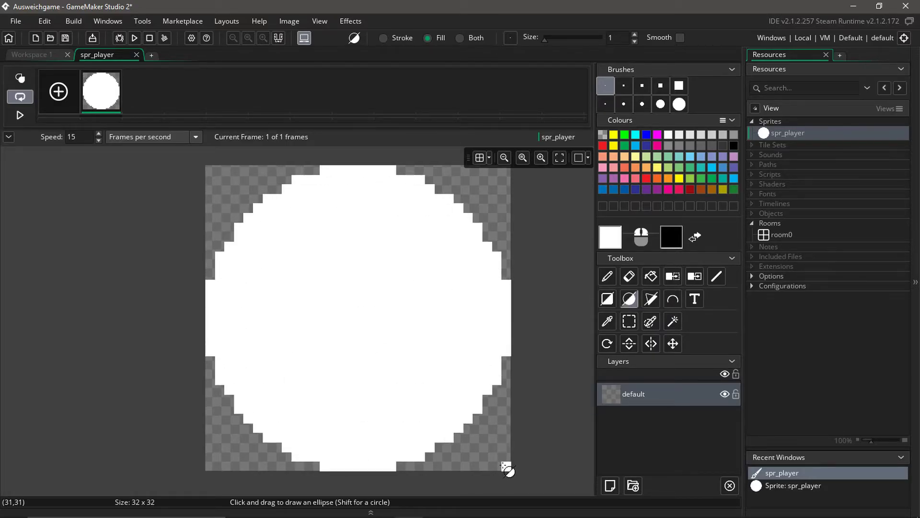
pyautogui.click(135, 54)
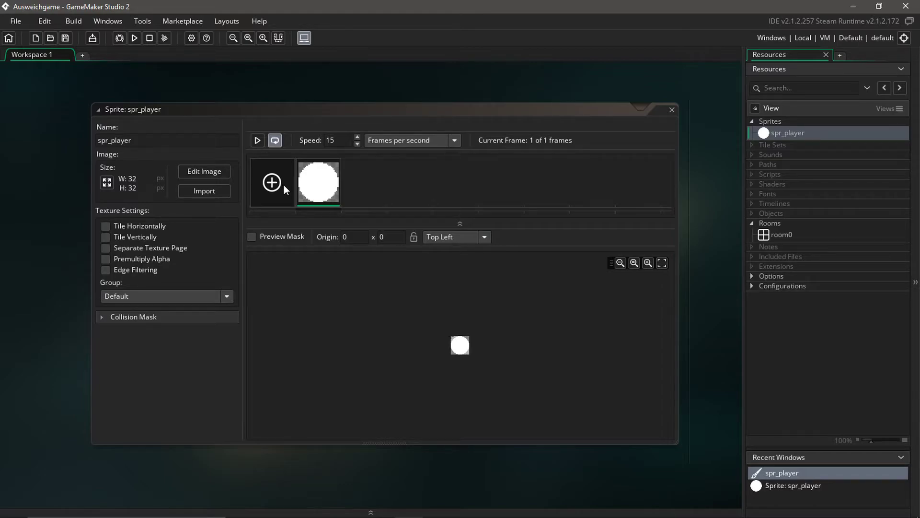
pyautogui.click(510, 321)
pyautogui.scroll(2, 498, 343)
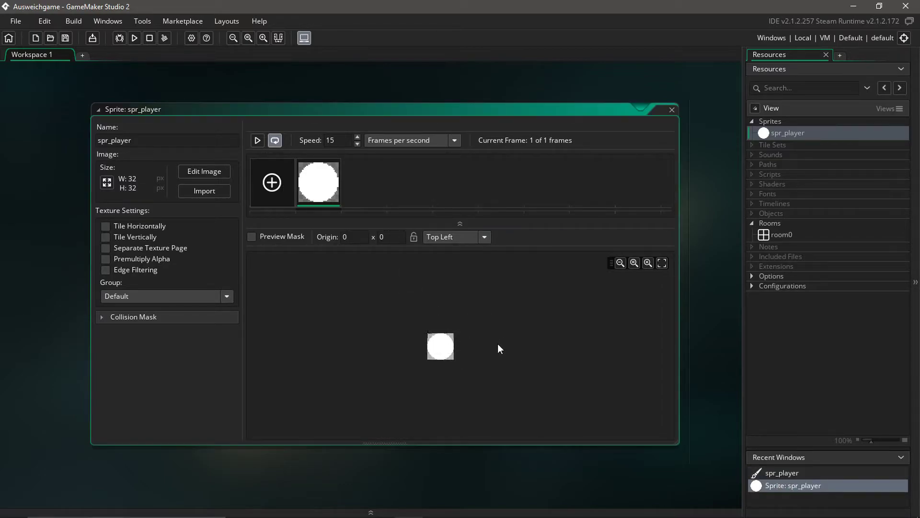
# - Set the origin of the spr_player sprite to Middle Centre and close its sprite editor
pyautogui.scroll(3, 532, 346)
pyautogui.moveTo(583, 356); pyautogui.dragTo(468, 305, button='middle')
pyautogui.scroll(3, 467, 305)
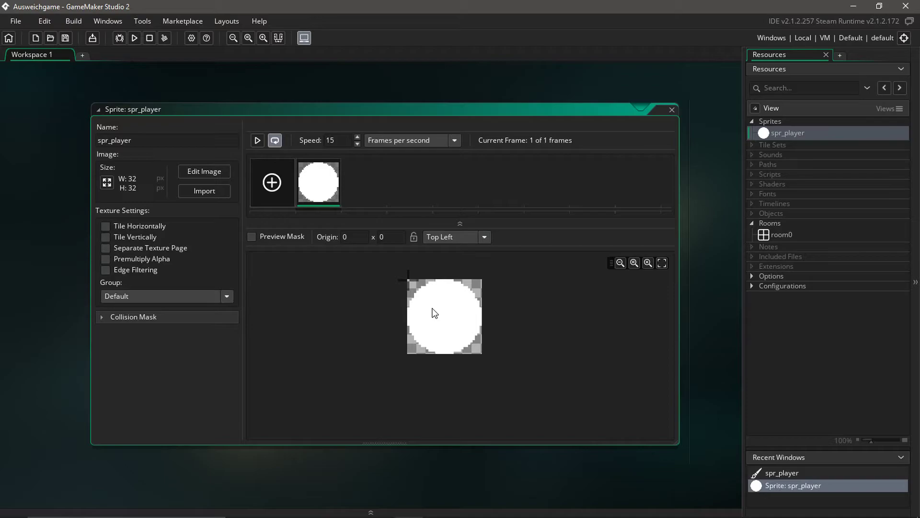
pyautogui.moveTo(432, 312)
pyautogui.mouseDown()
pyautogui.moveTo(444, 302)
pyautogui.moveTo(431, 305)
pyautogui.mouseUp()
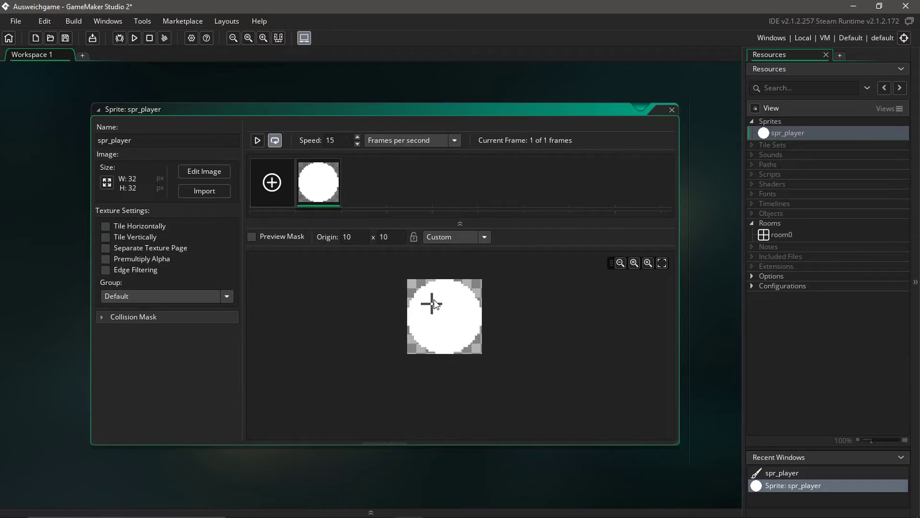
pyautogui.moveTo(447, 301)
pyautogui.mouseDown()
pyautogui.moveTo(444, 314)
pyautogui.moveTo(439, 299)
pyautogui.mouseUp()
pyautogui.click(483, 239)
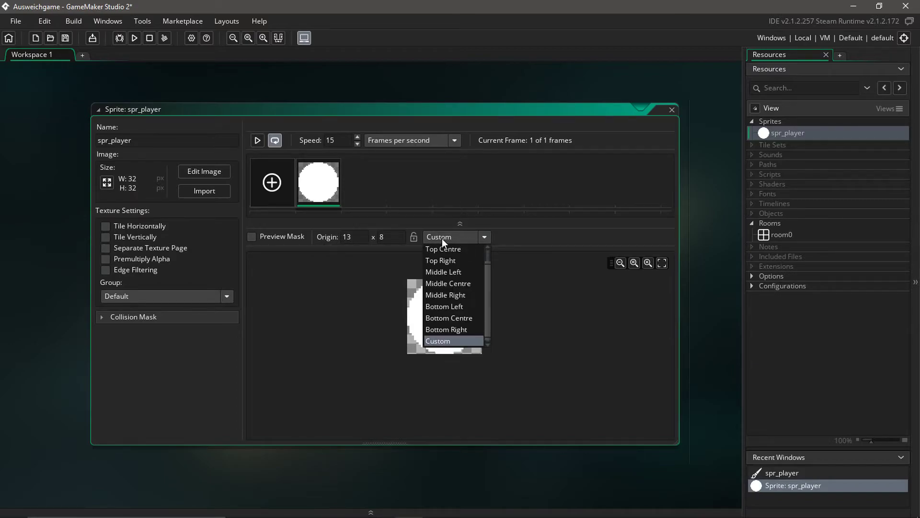
pyautogui.click(445, 283)
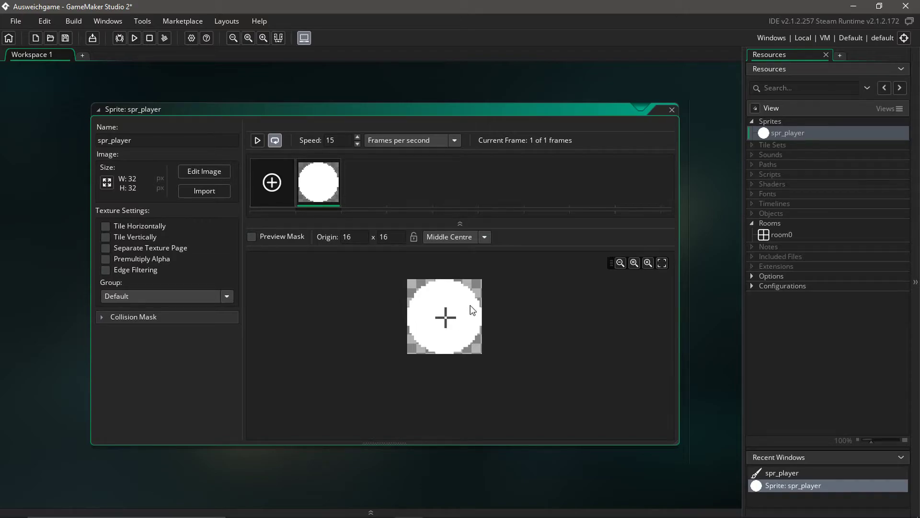
pyautogui.click(672, 109)
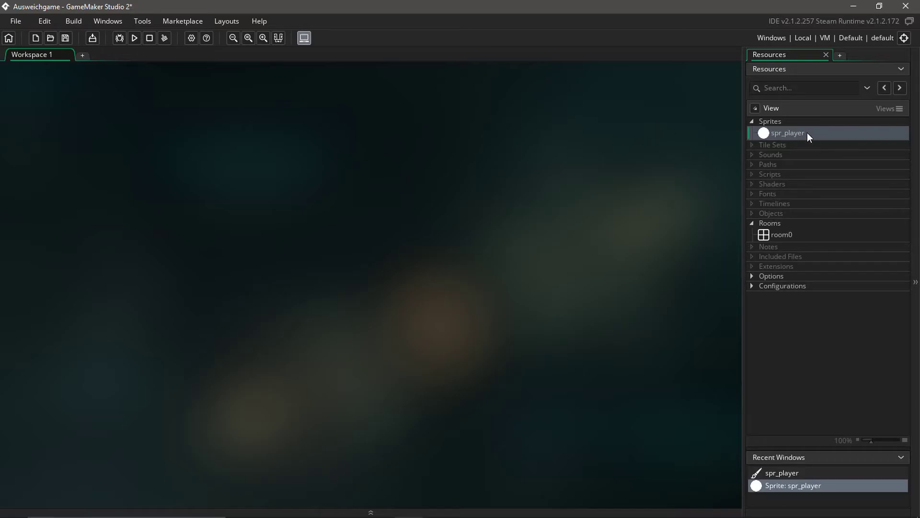
# - Create a second sprite in the Sprites resources and name it spr_wall
pyautogui.click(770, 122)
pyautogui.rightClick(769, 122)
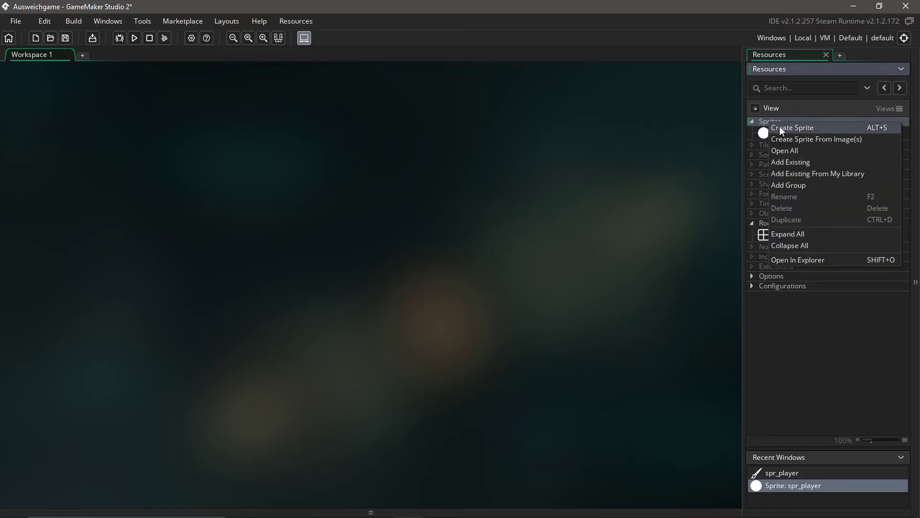
pyautogui.click(779, 127)
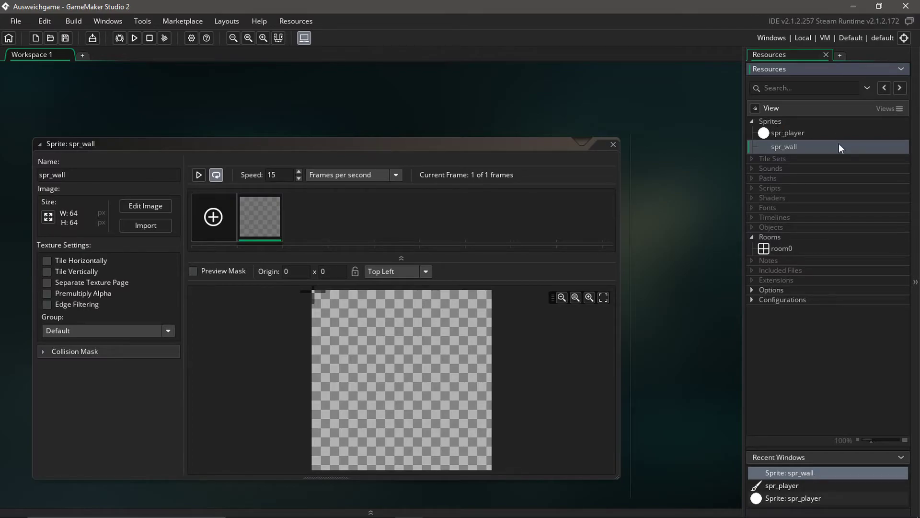
# - Scale the spr_wall sprite to 32 by 32 pixels, keeping its aspect ratio
pyautogui.click(48, 218)
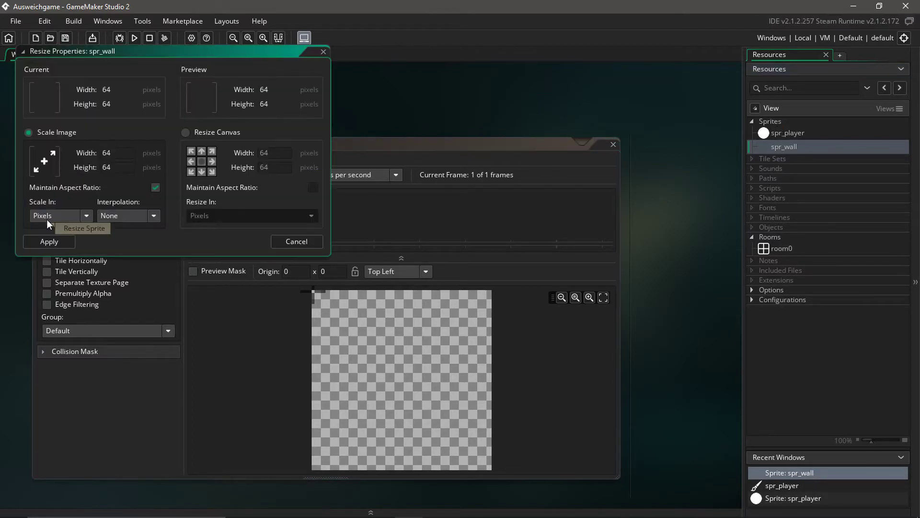
pyautogui.doubleClick(112, 155)
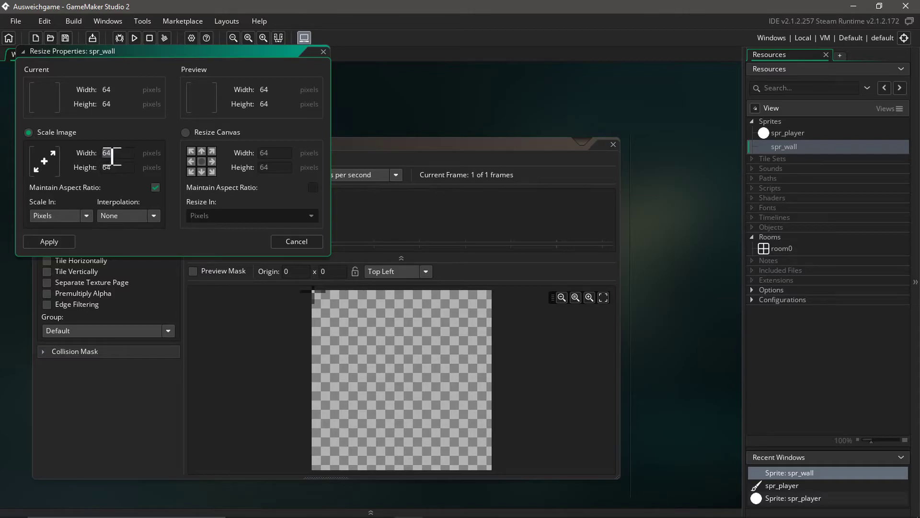
pyautogui.write('32')
pyautogui.click(52, 241)
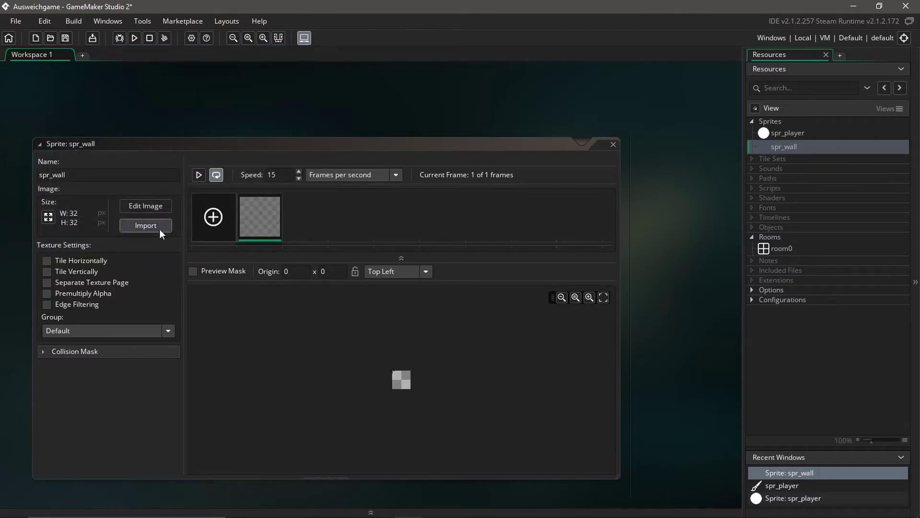
pyautogui.moveTo(270, 146); pyautogui.dragTo(334, 98)
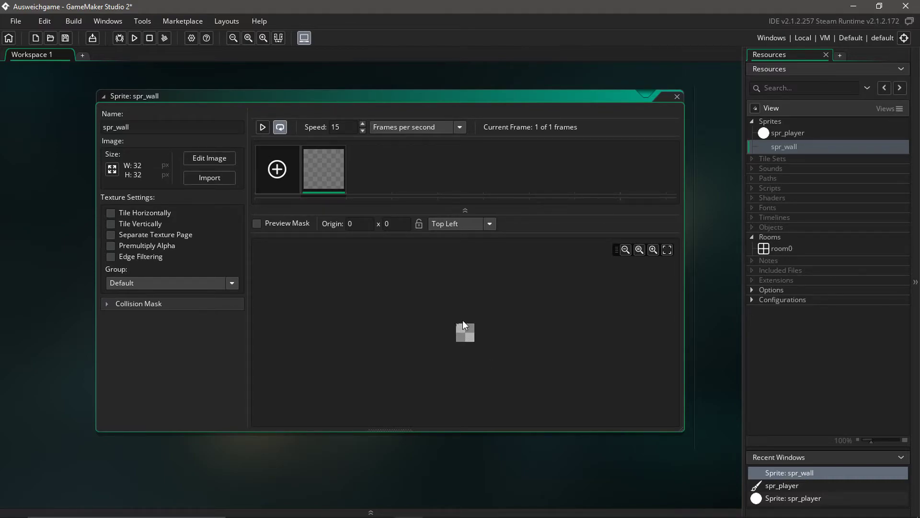
# - Fill the entire spr_wall canvas with white using the Fill tool, and close the image and sprite editors
pyautogui.click(207, 158)
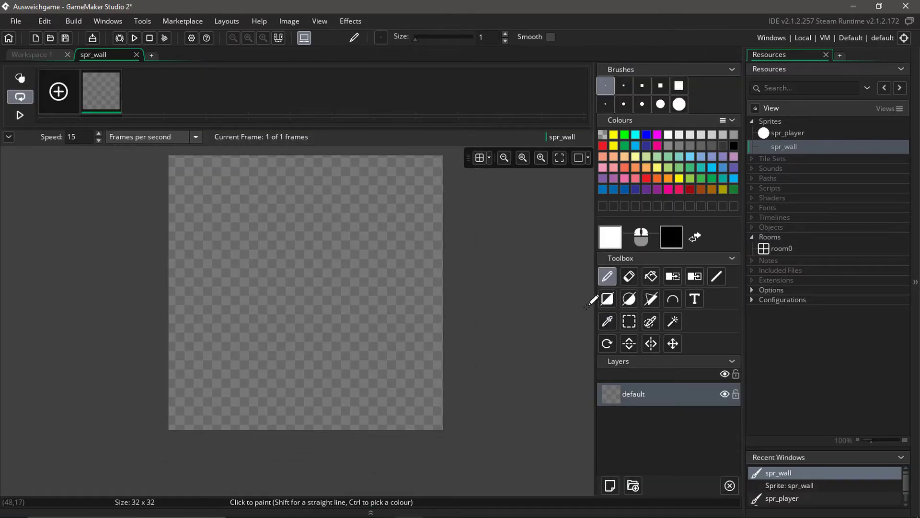
pyautogui.click(651, 276)
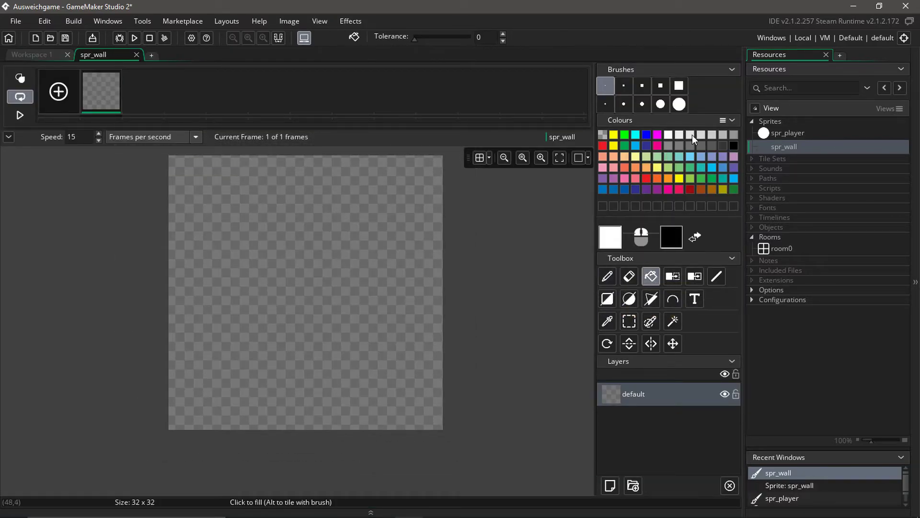
pyautogui.click(316, 247)
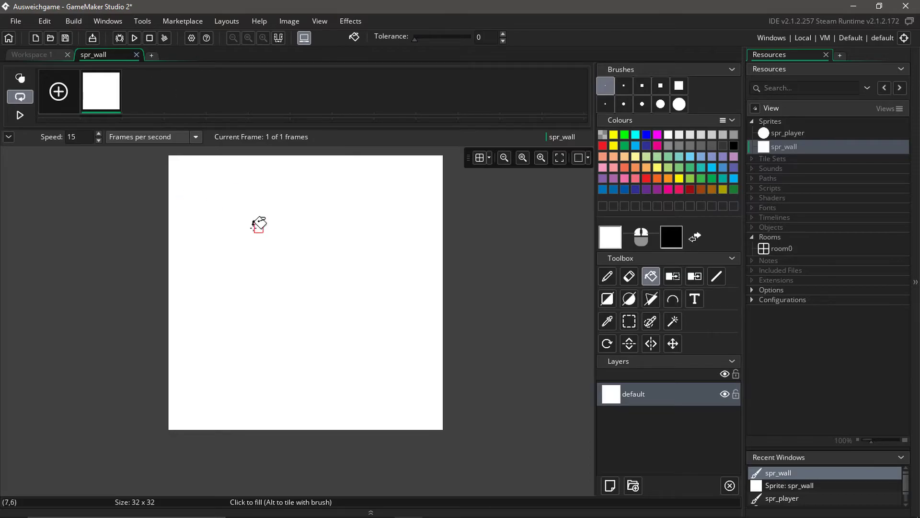
pyautogui.click(136, 55)
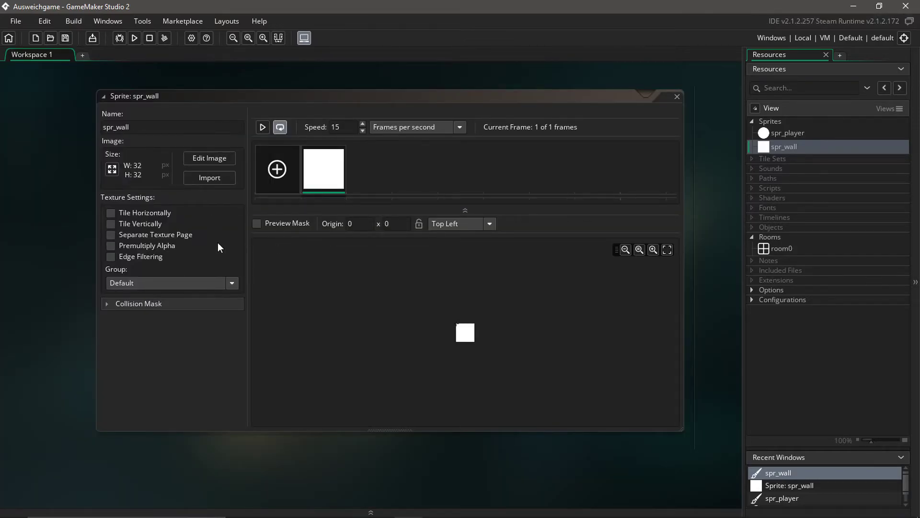
pyautogui.click(675, 95)
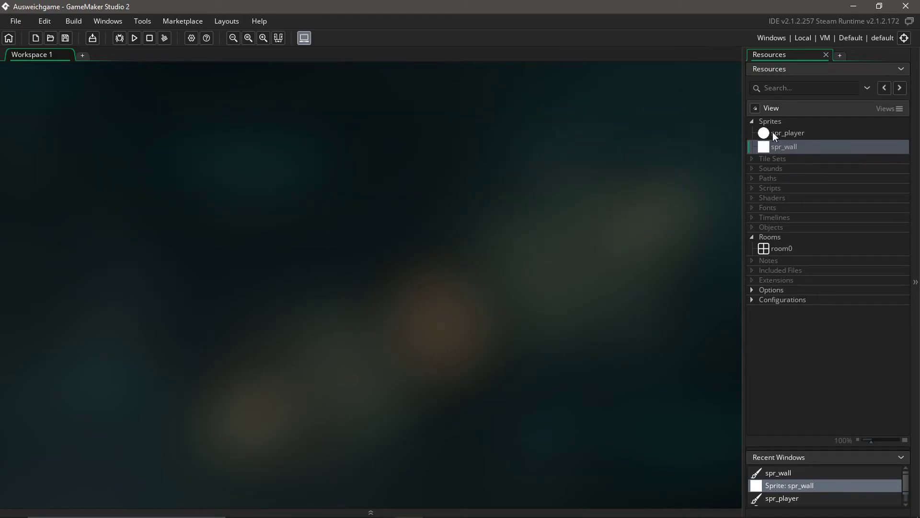
# - Create another sprite in the Sprites resources and name it spr_coin
pyautogui.rightClick(771, 120)
pyautogui.click(791, 123)
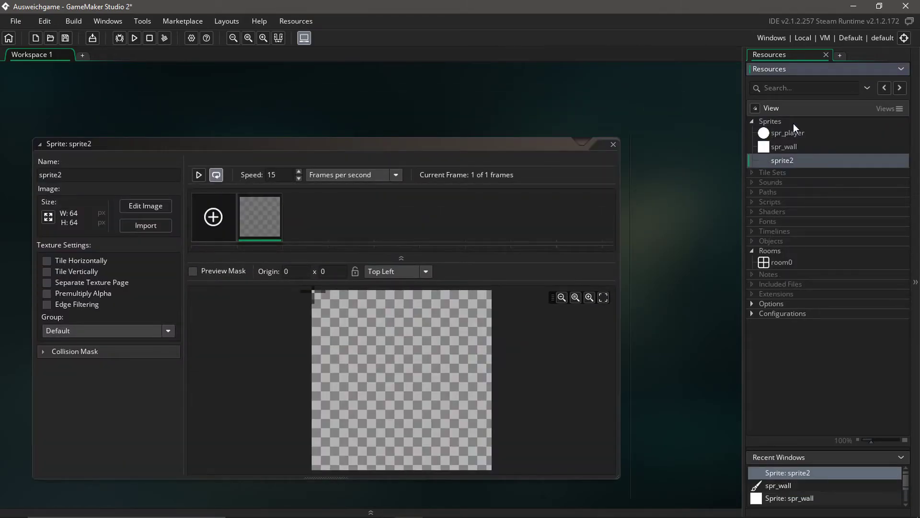
pyautogui.write('spr_coin')
pyautogui.press('Return')
# - Scale the spr_coin sprite to 16 by 16 pixels and set its origin to Middle Centre
pyautogui.click(47, 216)
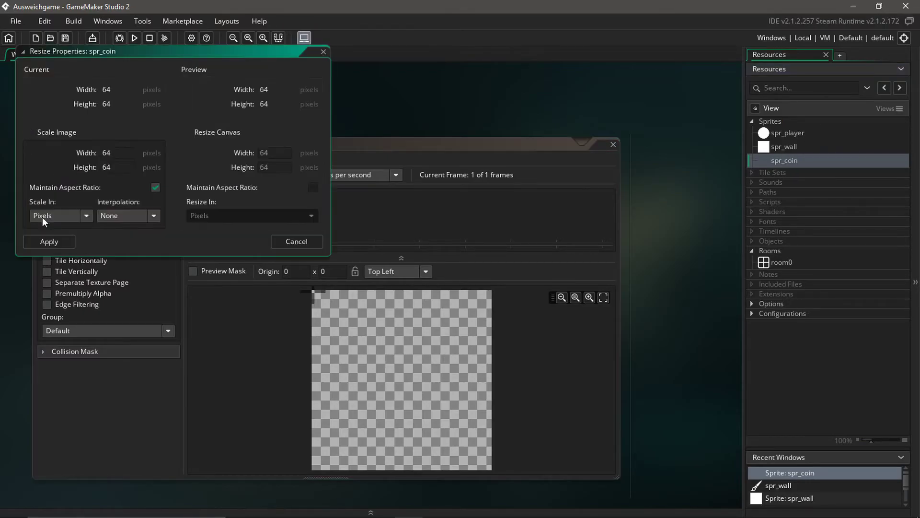
pyautogui.click(132, 155)
pyautogui.write('16')
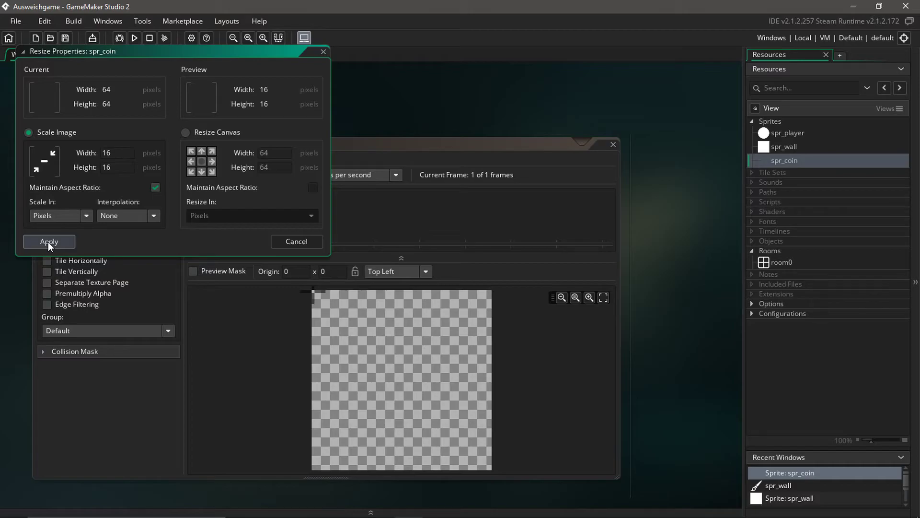
pyautogui.click(48, 242)
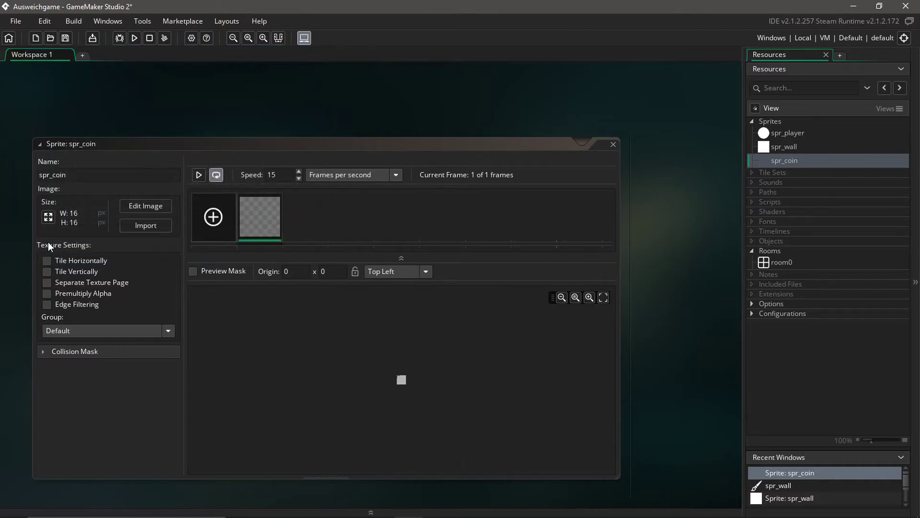
pyautogui.click(410, 270)
pyautogui.click(401, 332)
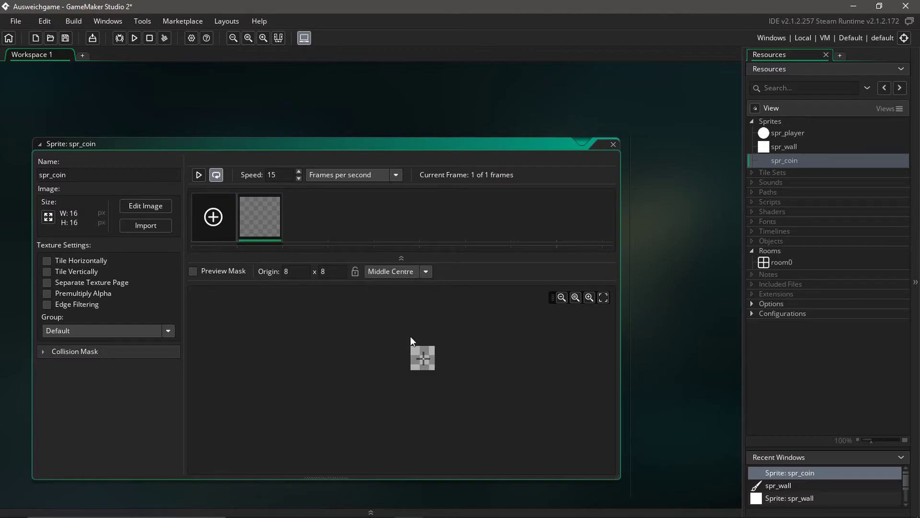
# - Draw a filled white upright ellipse about 9 pixels wide over the full height of the spr_coin image with the Ellipse tool
pyautogui.click(144, 205)
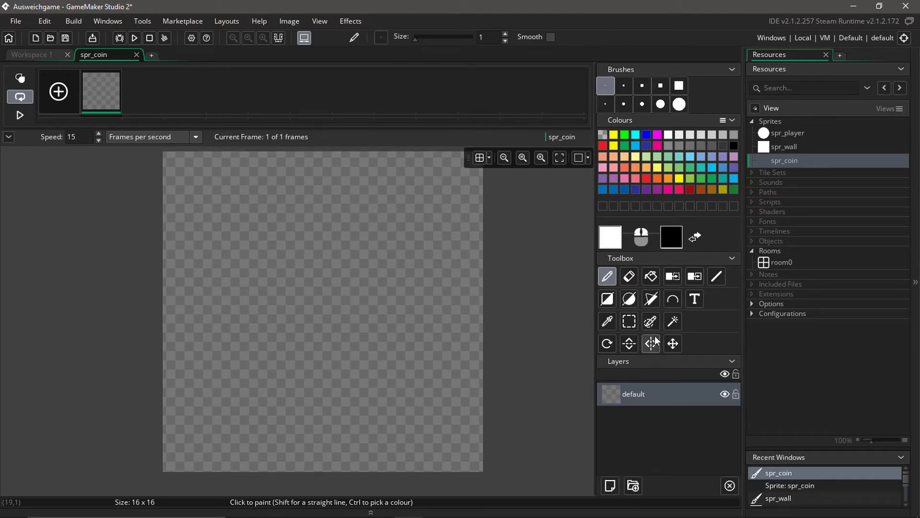
pyautogui.click(633, 300)
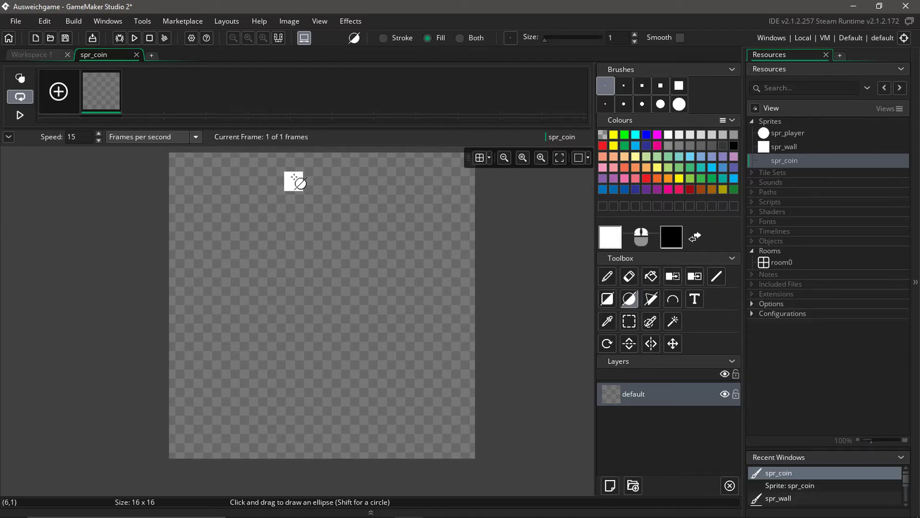
pyautogui.moveTo(258, 166)
pyautogui.mouseDown()
pyautogui.moveTo(306, 232)
pyautogui.moveTo(402, 433)
pyautogui.mouseUp()
pyautogui.click(407, 411)
pyautogui.hotkey('ctrl', 'z')
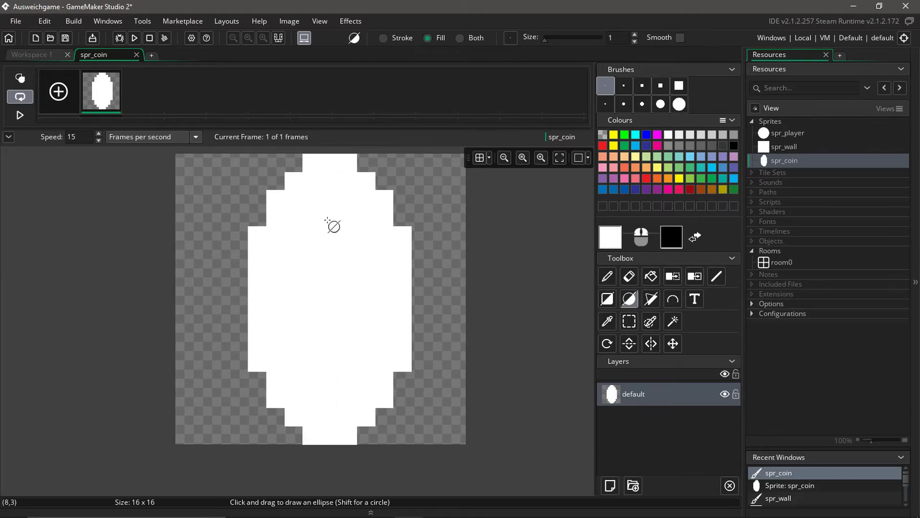
pyautogui.scroll(-3, 365, 216)
pyautogui.scroll(1, 366, 218)
pyautogui.scroll(1, 368, 220)
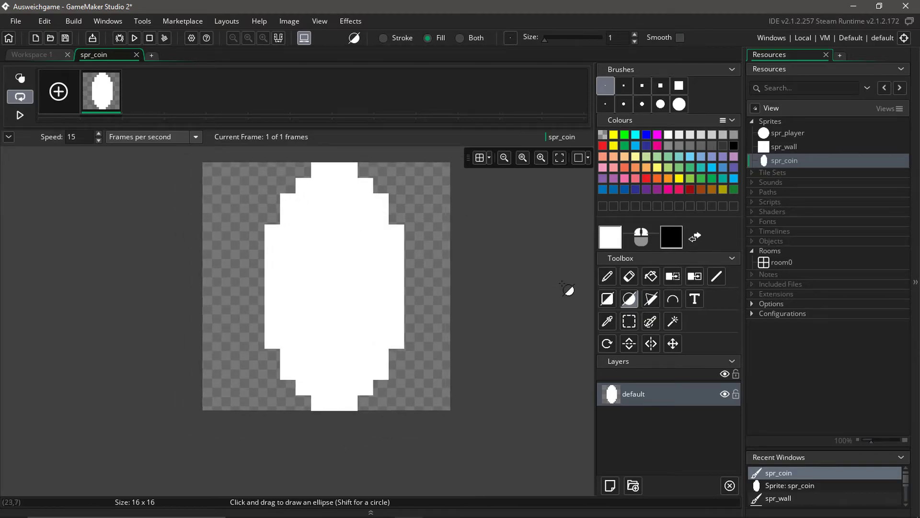
# - Fill the coin's ellipse with yellow using the Fill tool, and close the image and sprite editors
pyautogui.click(654, 274)
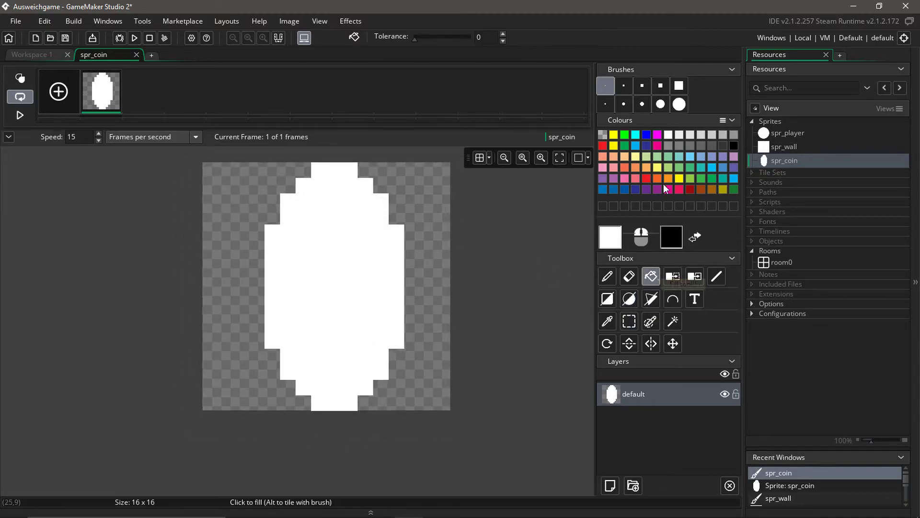
pyautogui.click(615, 144)
pyautogui.click(353, 275)
pyautogui.scroll(-1, 408, 263)
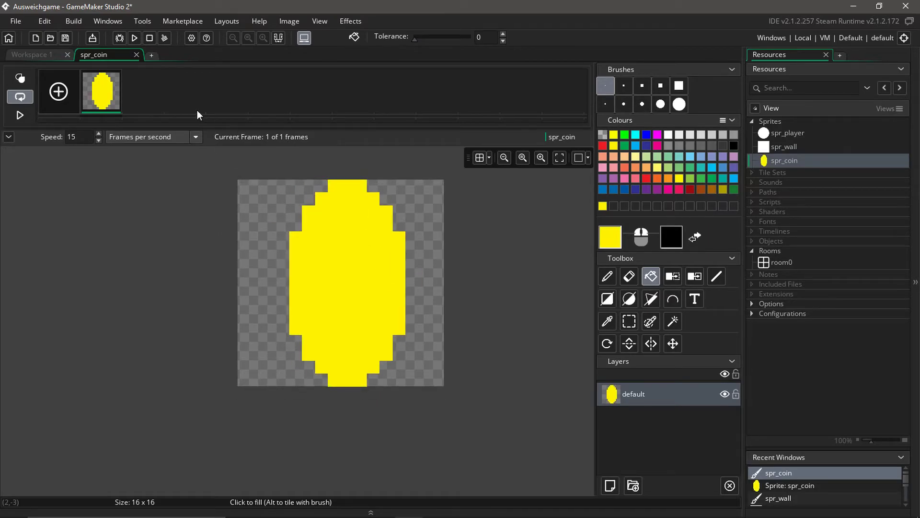
pyautogui.click(136, 54)
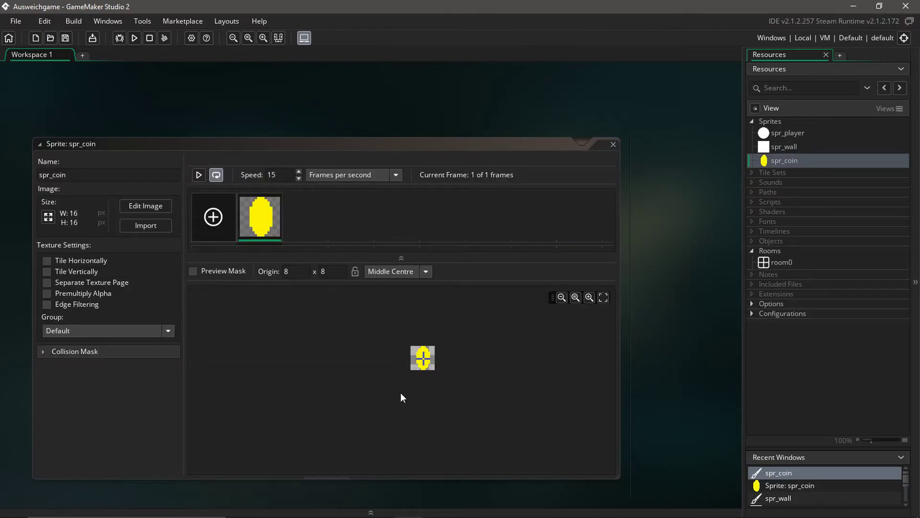
pyautogui.click(434, 381)
pyautogui.scroll(2, 434, 380)
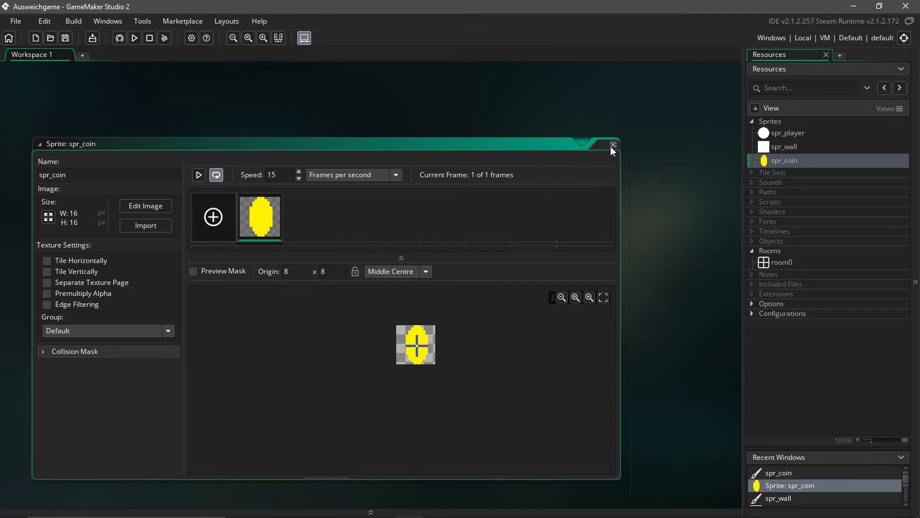
pyautogui.click(613, 145)
# - Duplicate the spr_player sprite and rename the copy spr_enemy
pyautogui.click(773, 122)
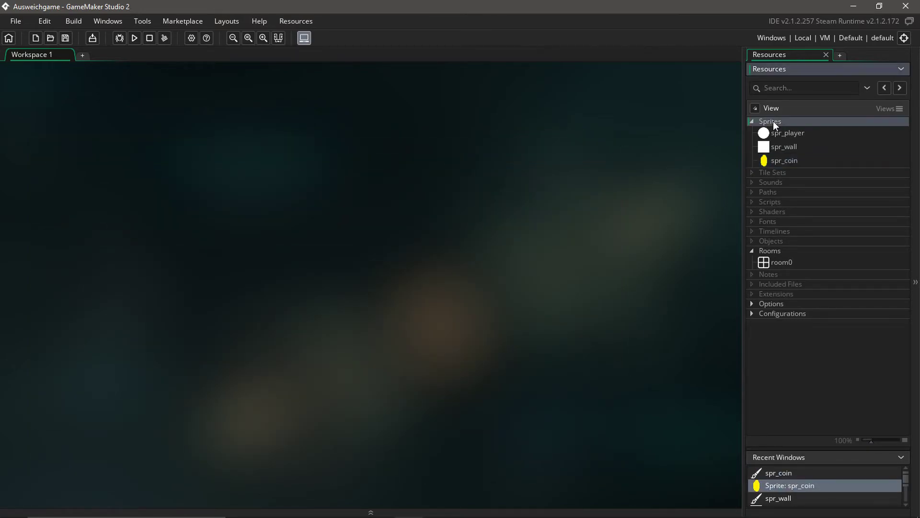
pyautogui.rightClick(773, 122)
pyautogui.click(772, 132)
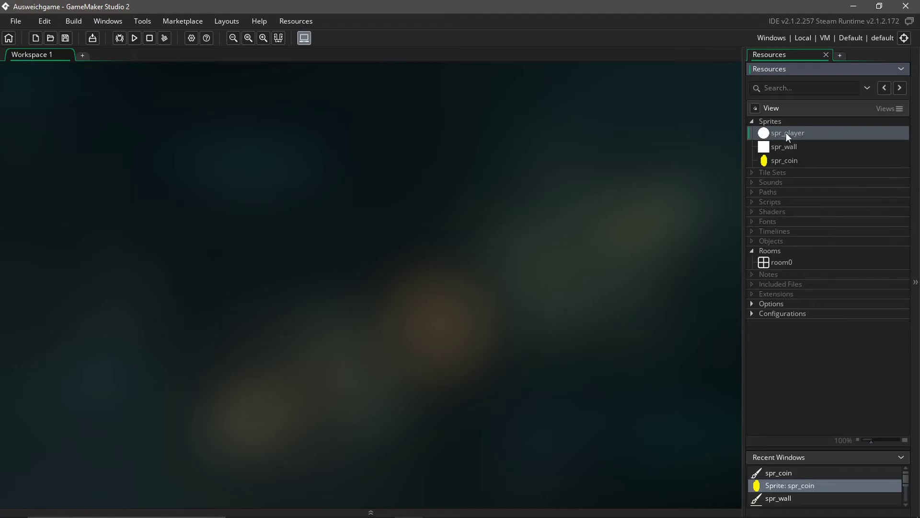
pyautogui.rightClick(784, 135)
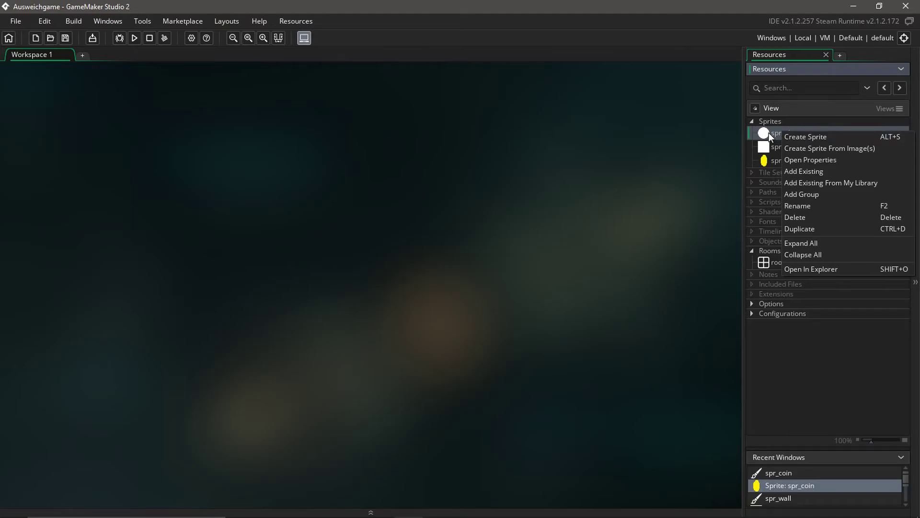
pyautogui.click(800, 229)
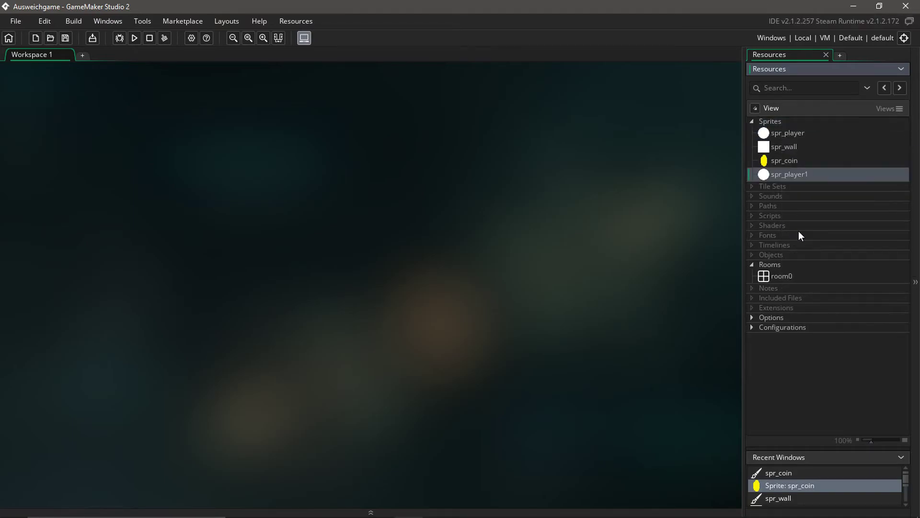
pyautogui.doubleClick(798, 175)
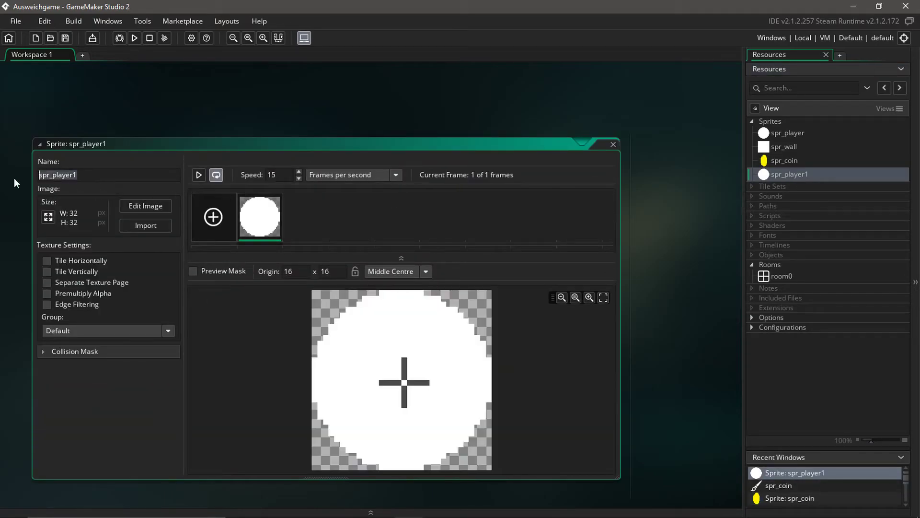
pyautogui.write('spr_enemy')
pyautogui.press('Return')
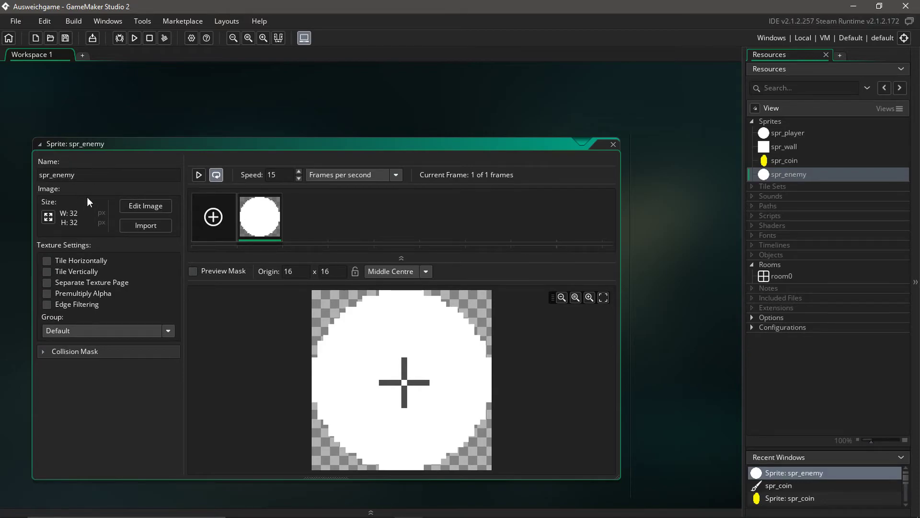
# - Fill the circle in the spr_enemy image with red using the Fill tool, and close the image and sprite editors
pyautogui.click(138, 206)
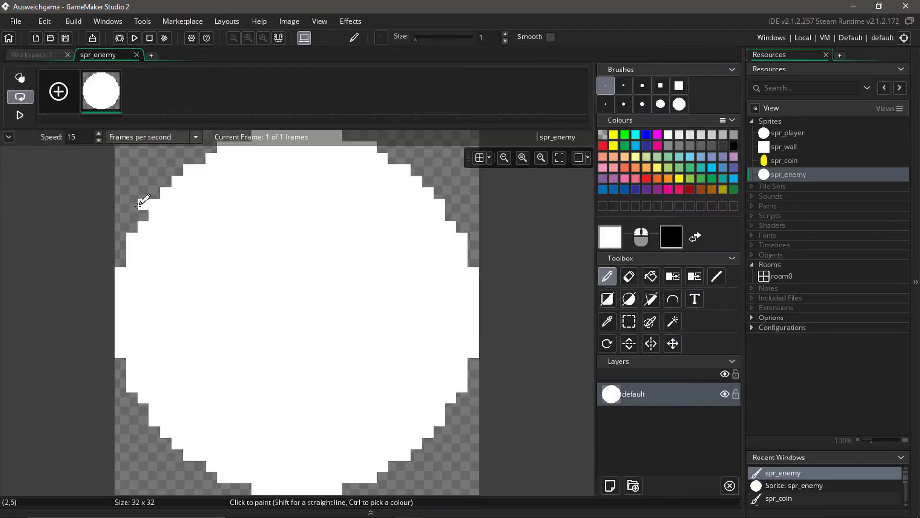
pyautogui.click(602, 145)
pyautogui.scroll(-1, 535, 230)
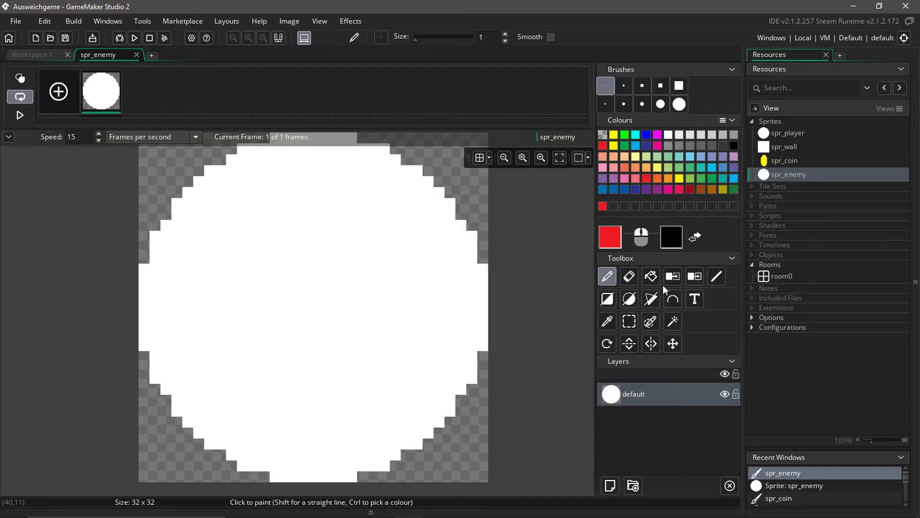
pyautogui.click(651, 276)
pyautogui.scroll(-1, 343, 257)
pyautogui.click(335, 261)
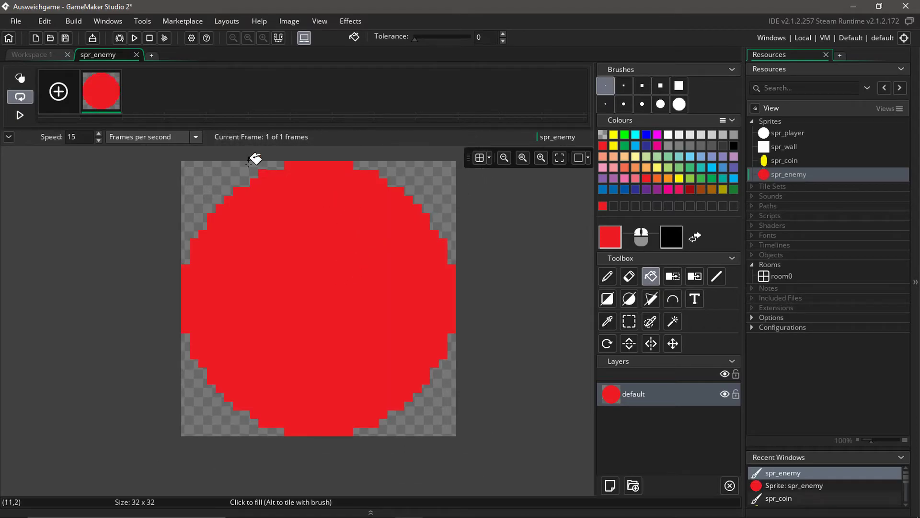
pyautogui.click(136, 55)
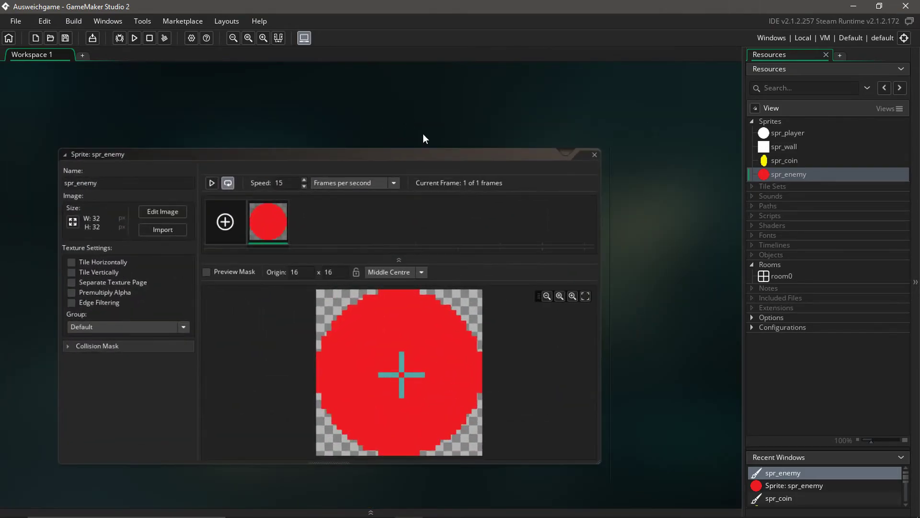
pyautogui.click(595, 154)
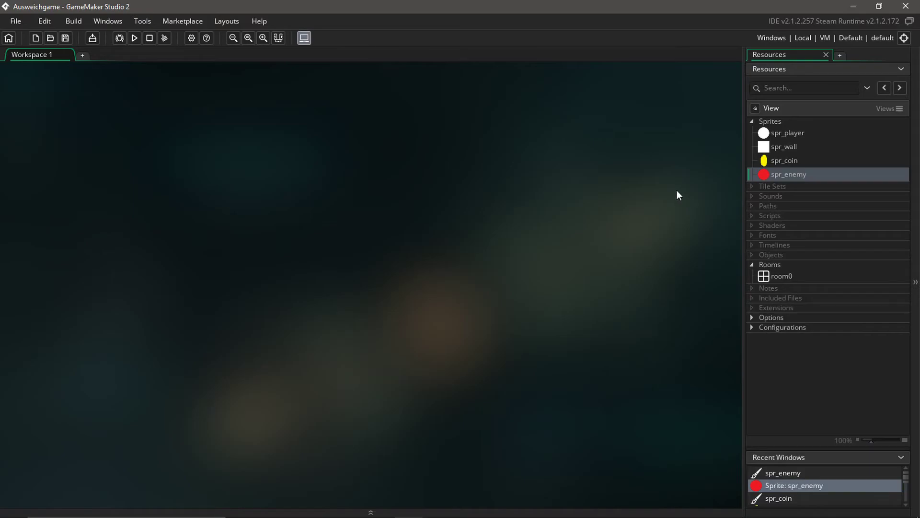
# - Collapse the Sprites group and create two new objects named obj_player and obj_wall
pyautogui.click(783, 149)
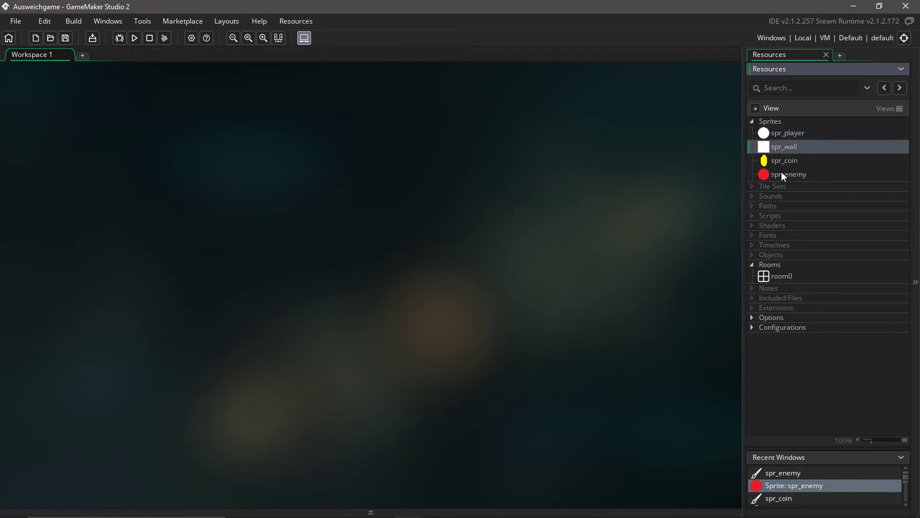
pyautogui.click(752, 122)
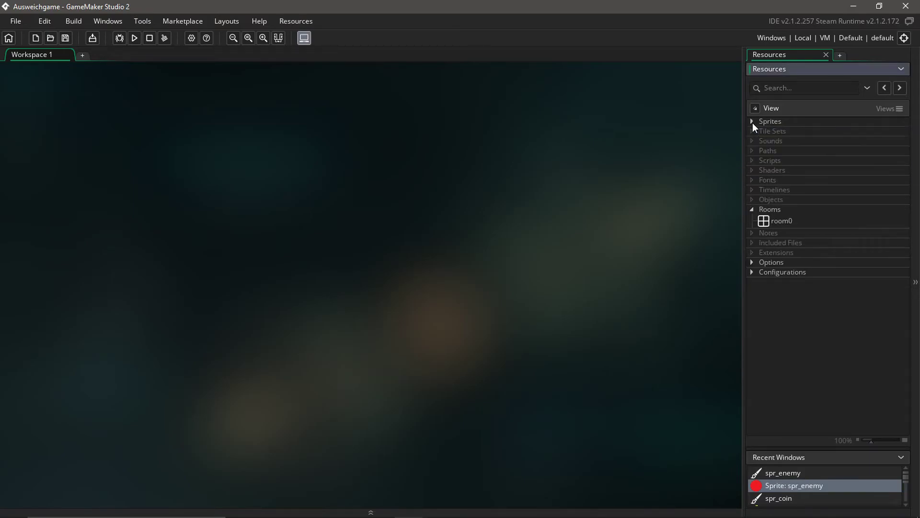
pyautogui.rightClick(778, 197)
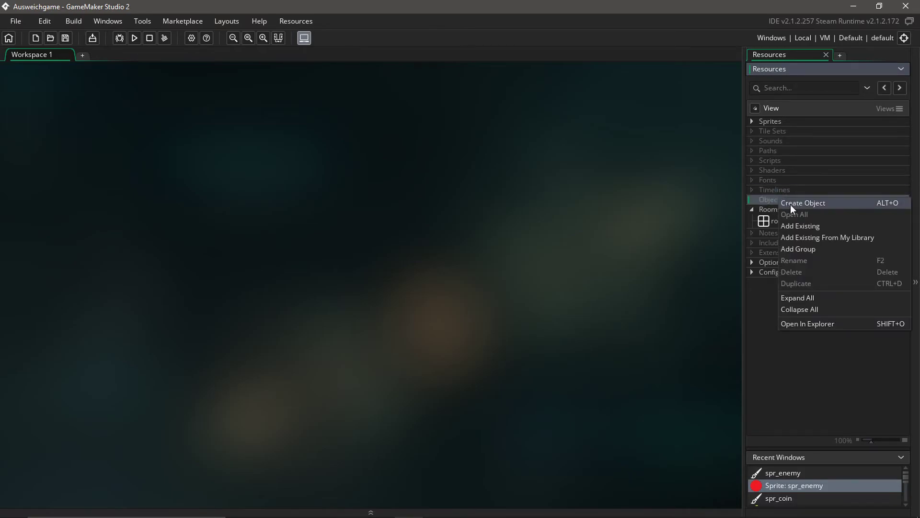
pyautogui.click(802, 203)
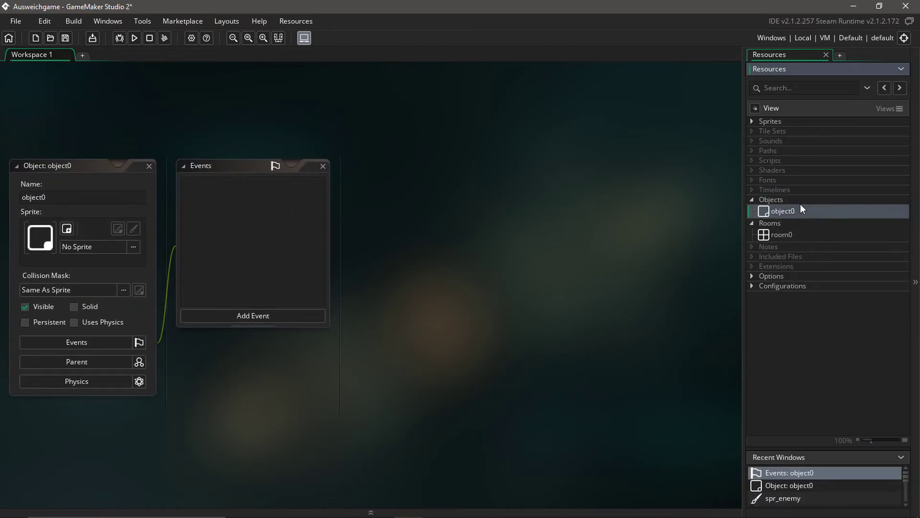
pyautogui.write('obj_player')
pyautogui.press('Return')
pyautogui.rightClick(775, 203)
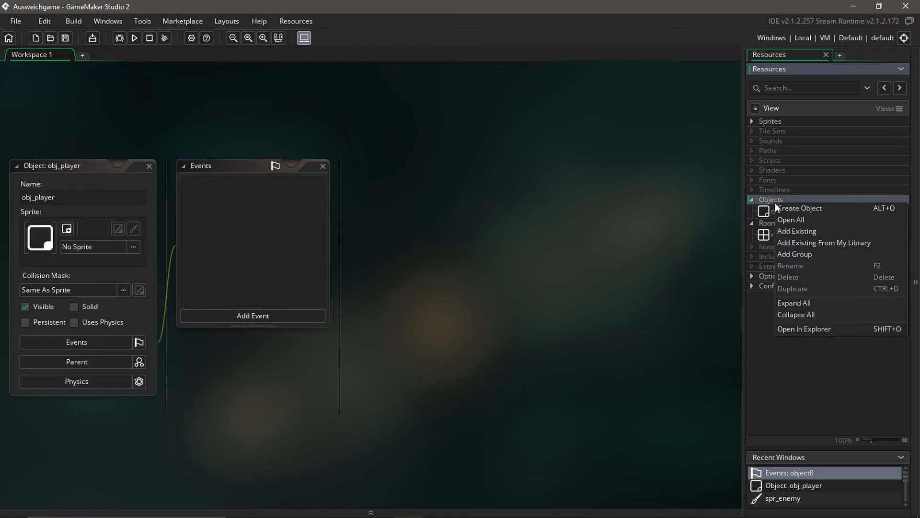
pyautogui.click(791, 208)
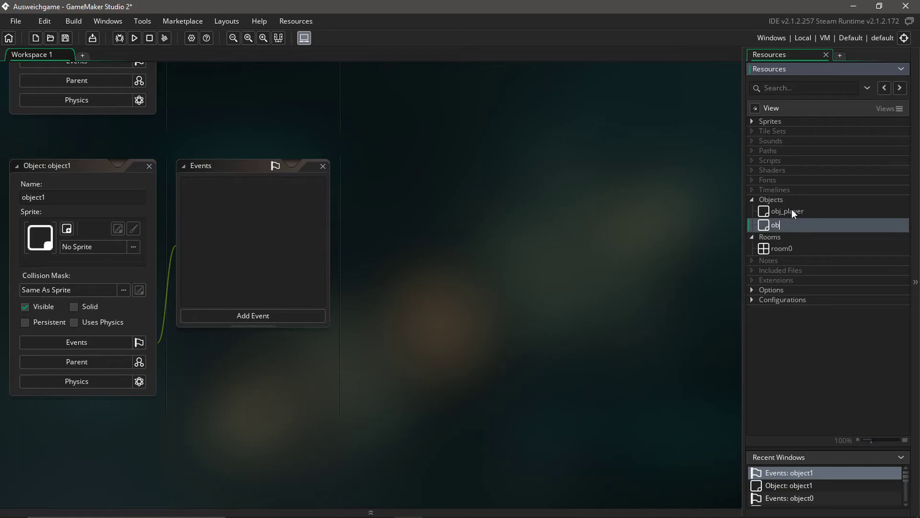
pyautogui.write('obj_wall')
pyautogui.press('Return')
# - Create two more objects named obj_enemy and obj_coin
pyautogui.rightClick(773, 200)
pyautogui.click(787, 203)
pyautogui.write('o')
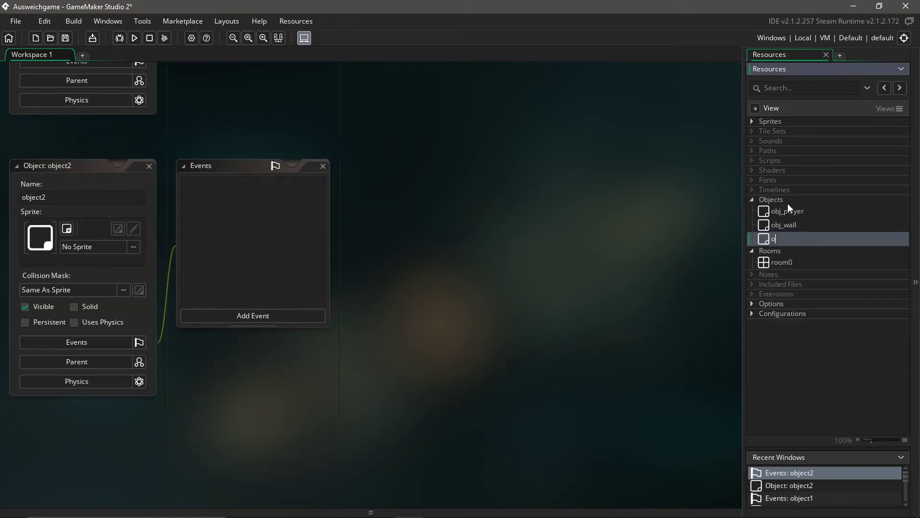
pyautogui.write('bj_enemy')
pyautogui.press('Return')
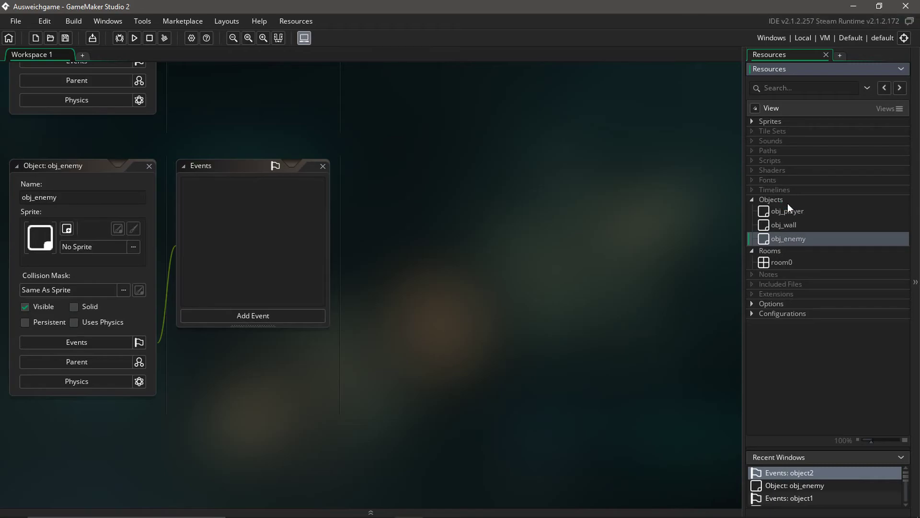
pyautogui.rightClick(784, 200)
pyautogui.click(795, 205)
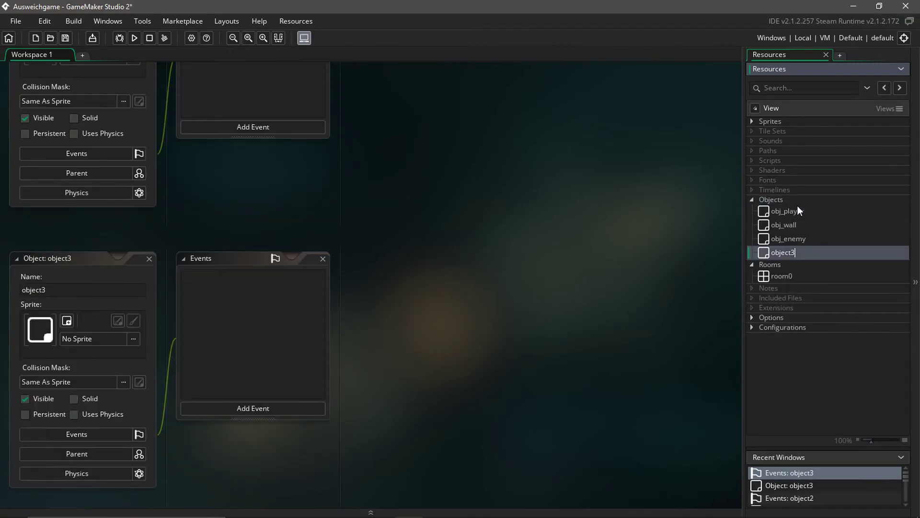
pyautogui.write('obj_coin')
pyautogui.press('Return')
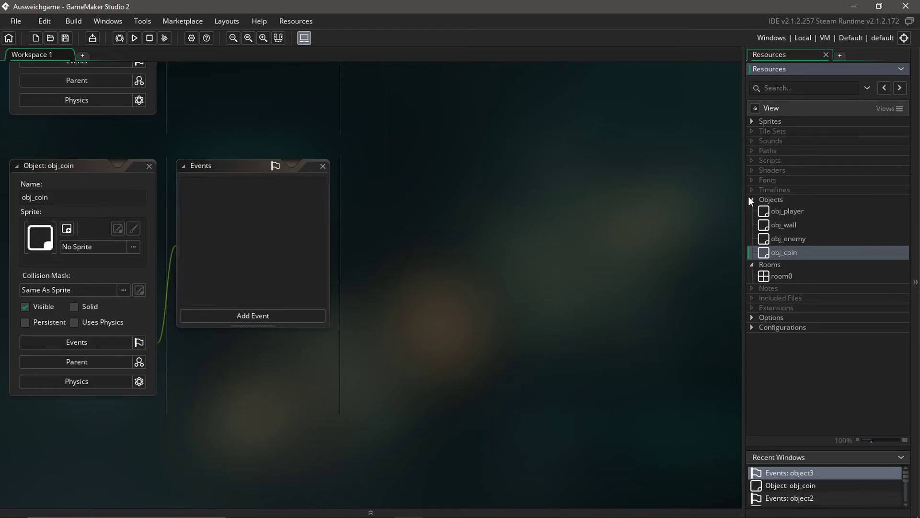
# - Assign the spr_coin sprite to obj_coin and close its object window
pyautogui.moveTo(467, 193); pyautogui.dragTo(669, 196, button='middle')
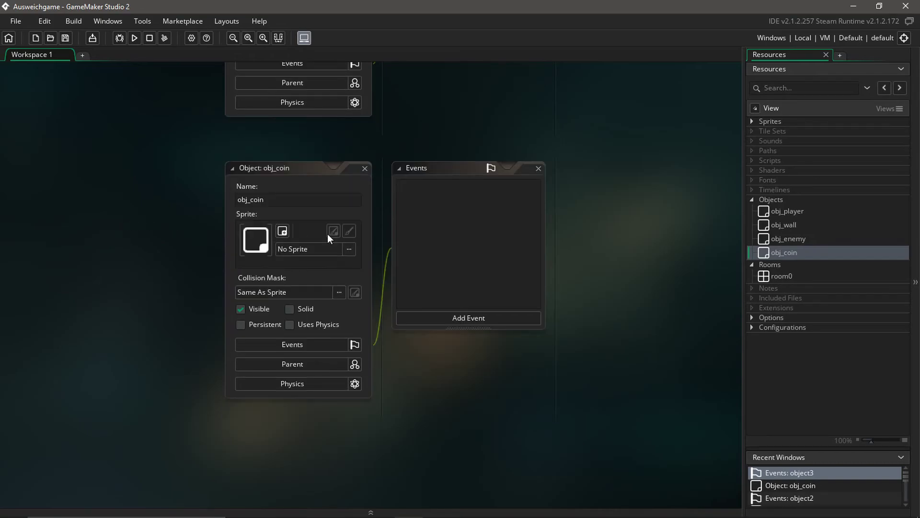
pyautogui.click(262, 205)
pyautogui.doubleClick(279, 205)
pyautogui.click(295, 247)
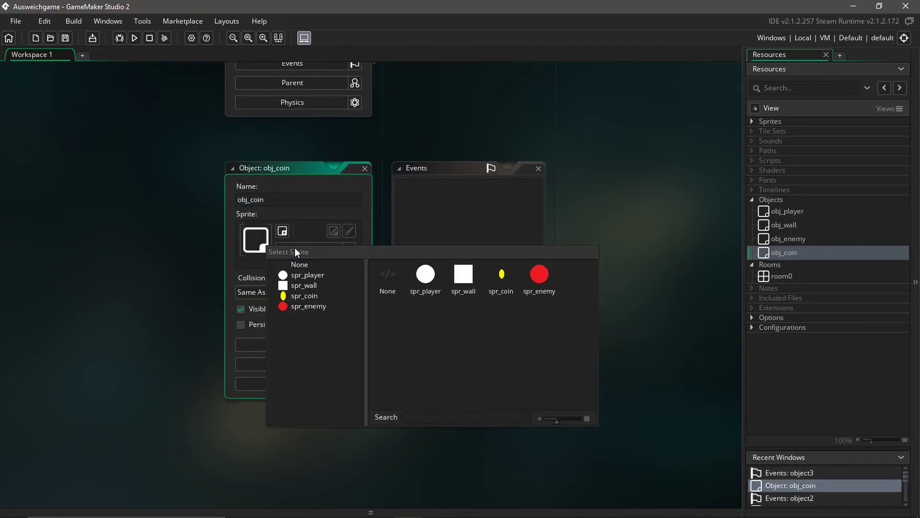
pyautogui.click(230, 238)
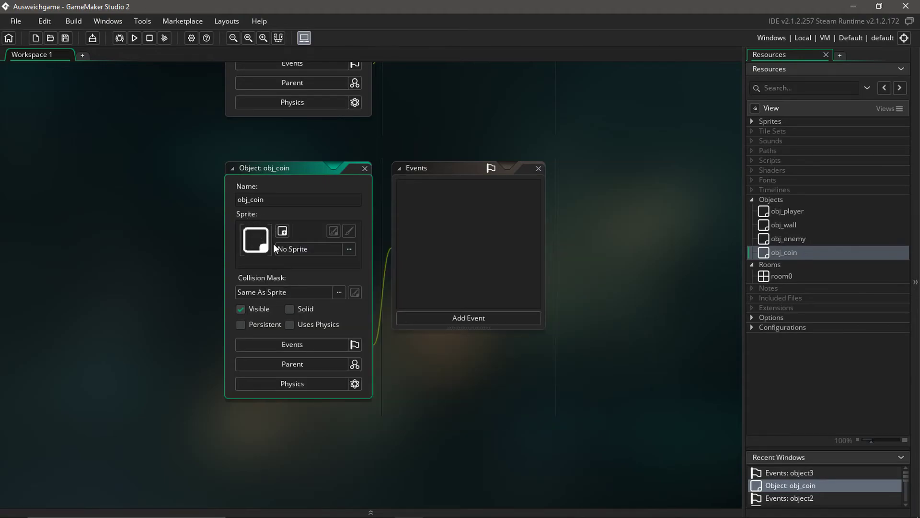
pyautogui.click(300, 249)
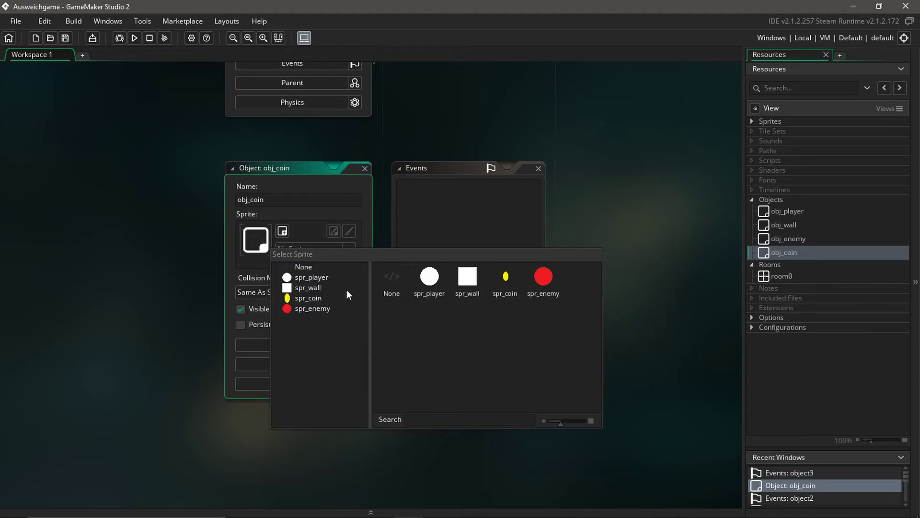
pyautogui.click(503, 287)
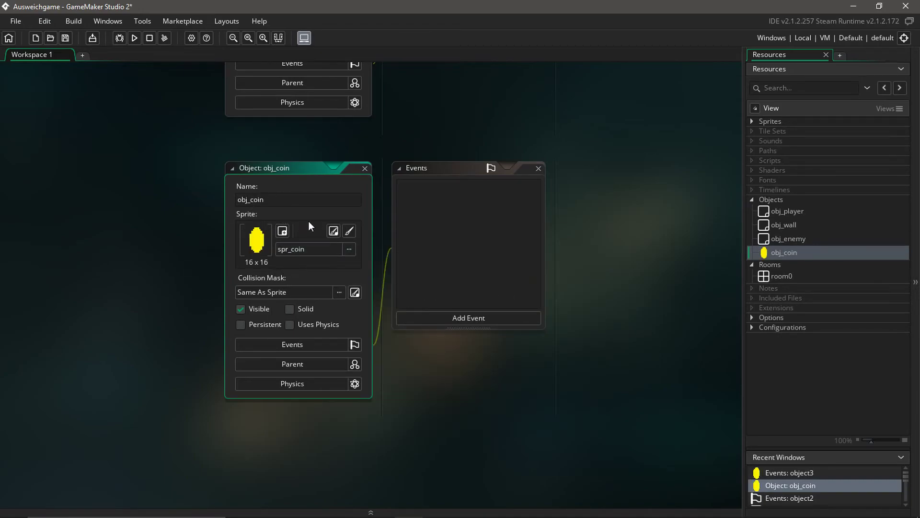
pyautogui.click(365, 169)
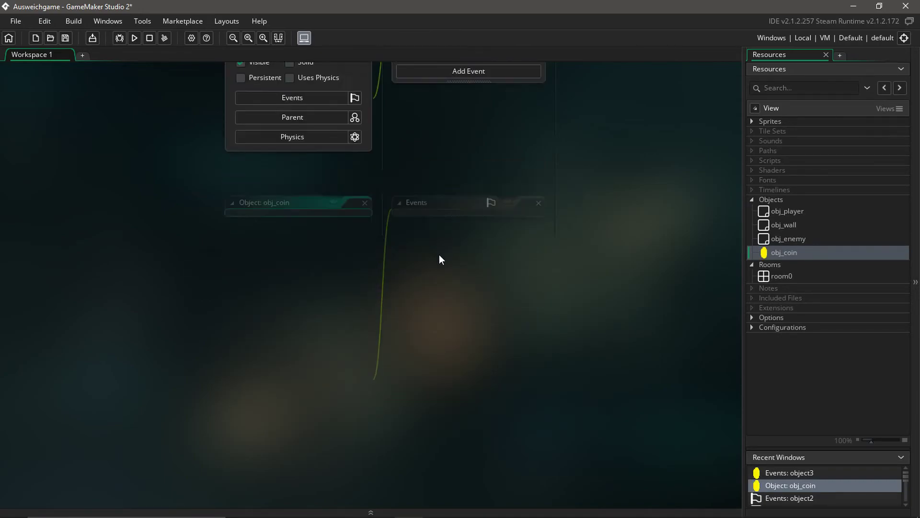
# - Assign the spr_enemy sprite to obj_enemy and close its object window
pyautogui.click(290, 231)
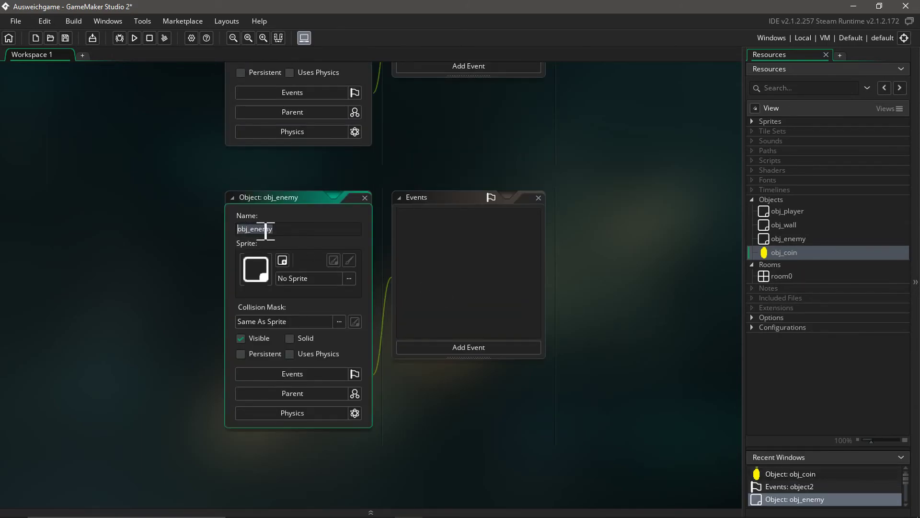
pyautogui.click(300, 277)
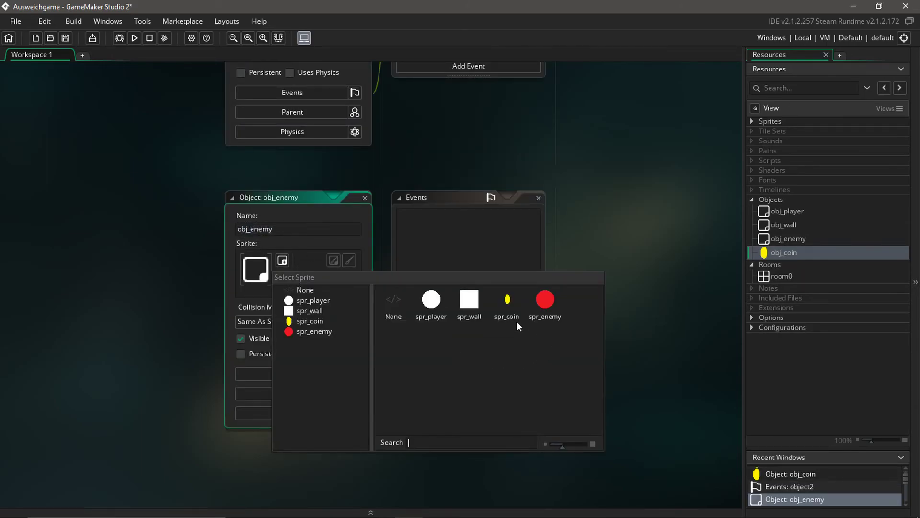
pyautogui.click(541, 308)
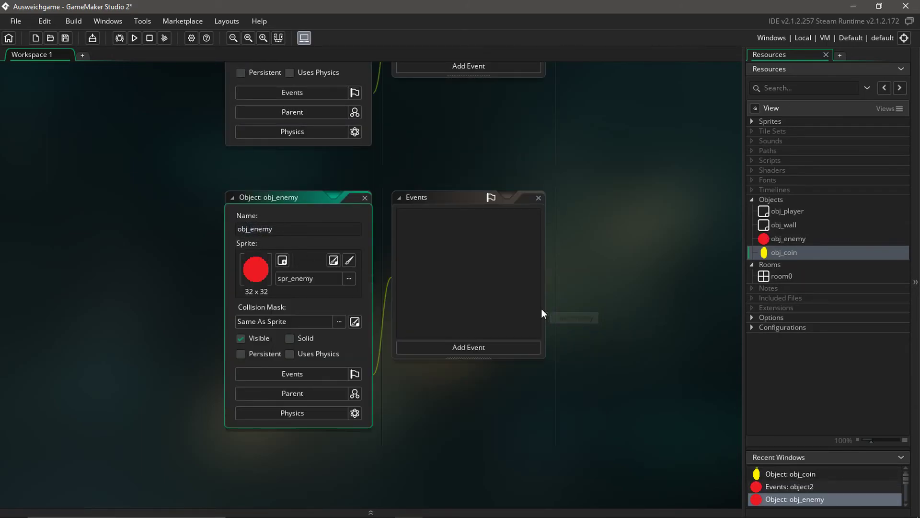
pyautogui.click(365, 198)
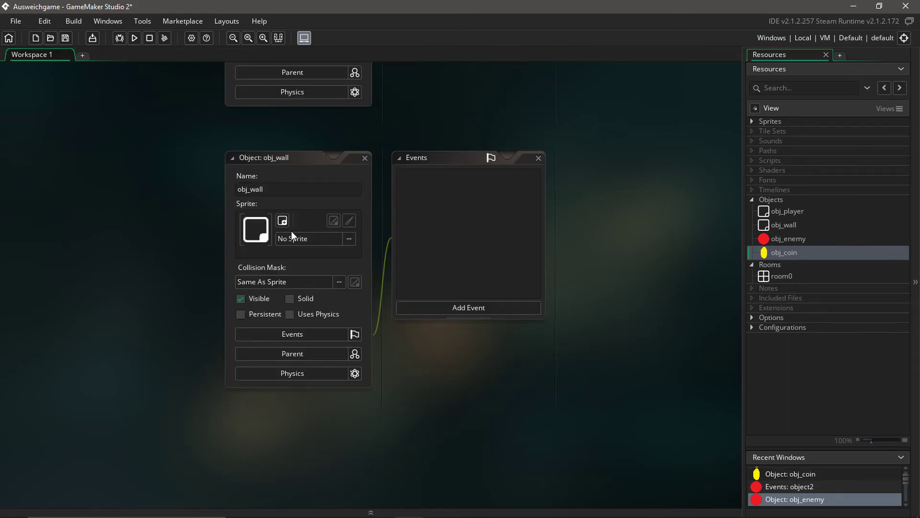
# - Assign spr_wall to obj_wall and spr_player to obj_player, closing each object window
pyautogui.click(279, 190)
pyautogui.click(306, 240)
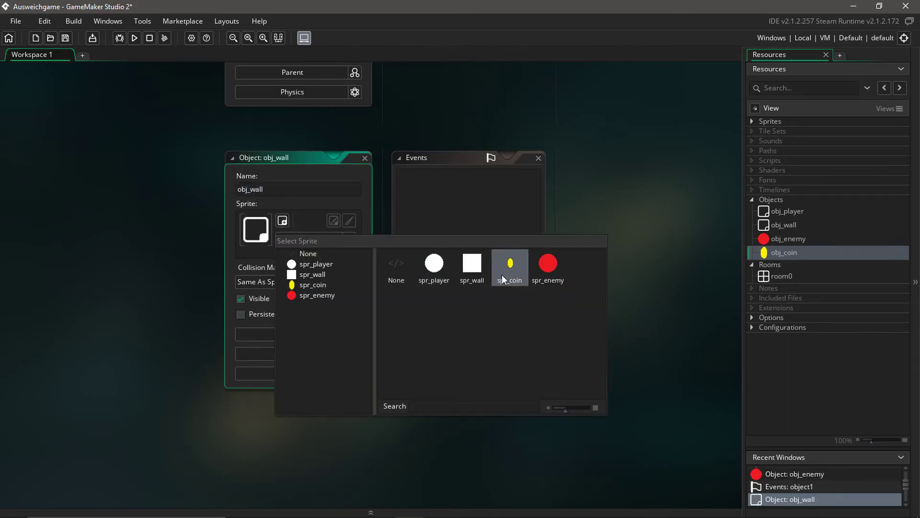
pyautogui.click(481, 269)
pyautogui.click(364, 158)
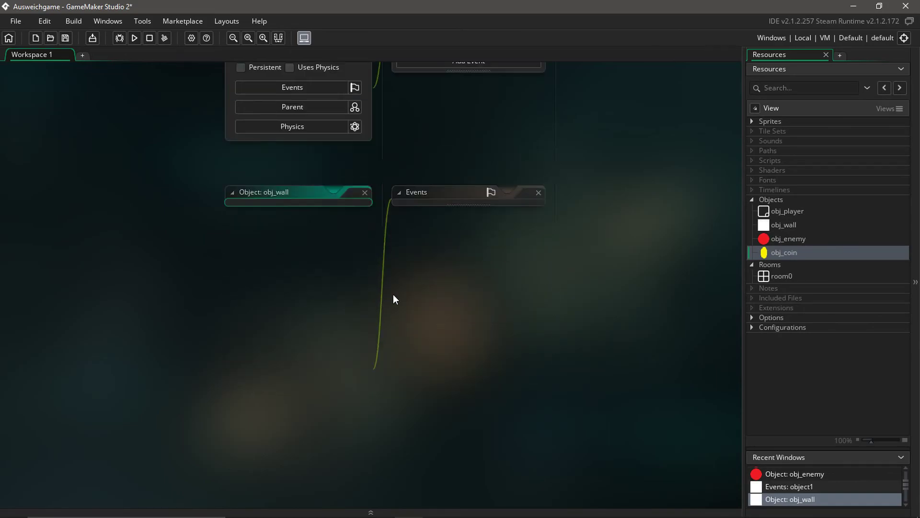
pyautogui.click(302, 198)
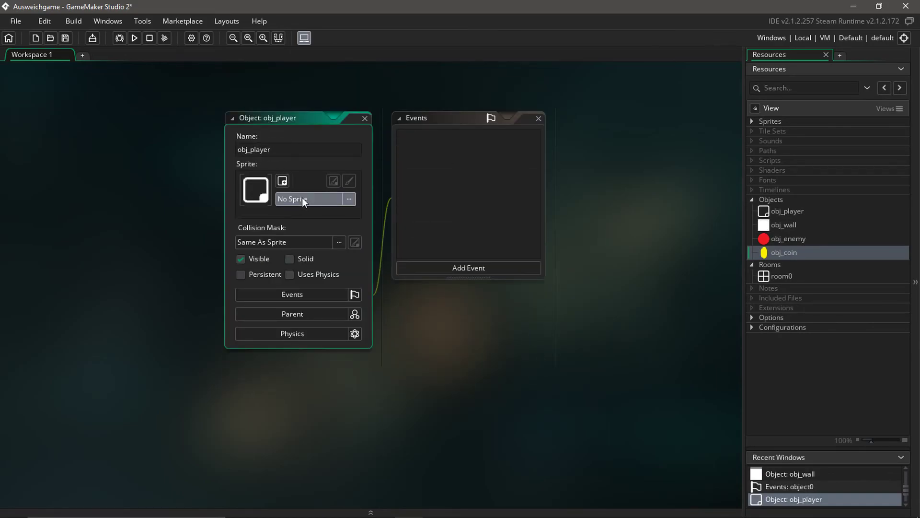
pyautogui.click(434, 227)
pyautogui.click(366, 118)
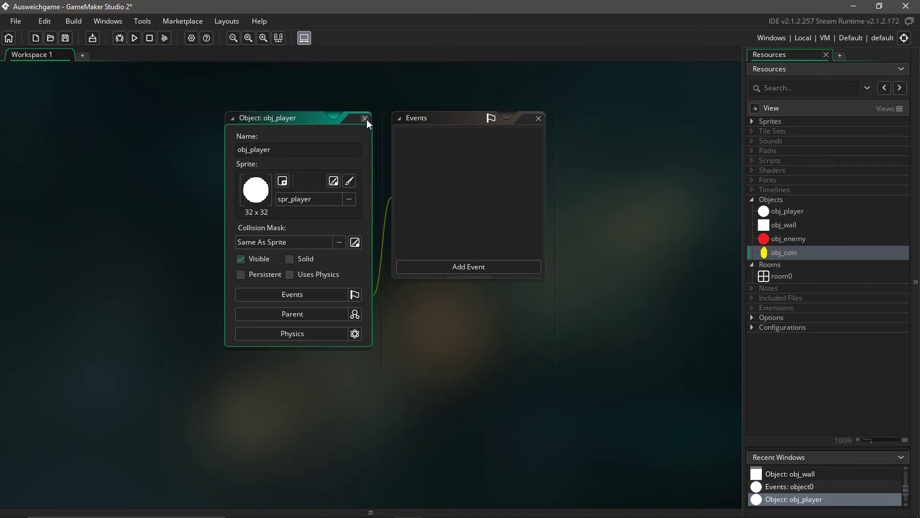
# - Open room0 and place one obj_player instance near the centre of the room
pyautogui.click(772, 200)
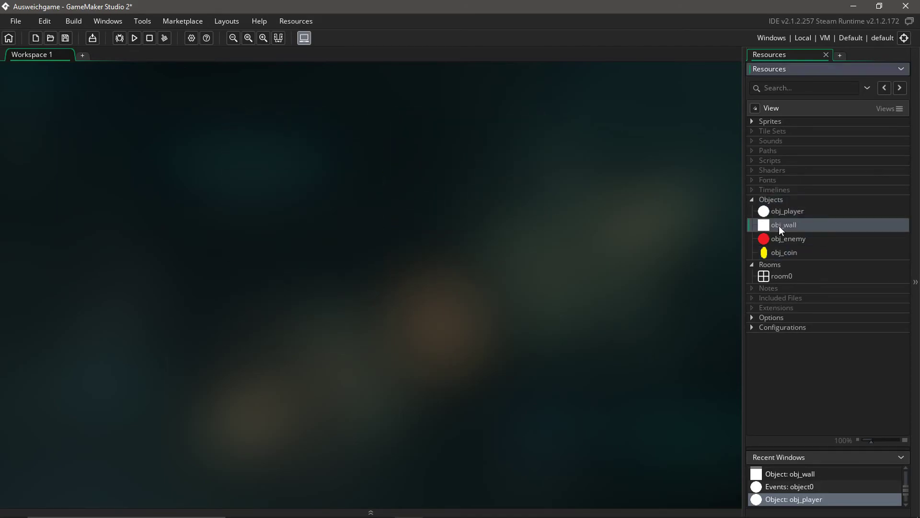
pyautogui.click(786, 212)
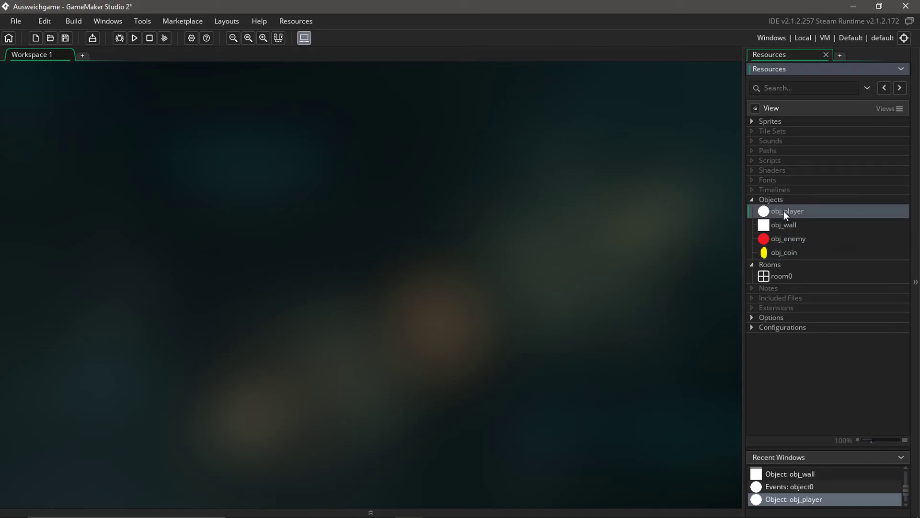
pyautogui.doubleClick(779, 276)
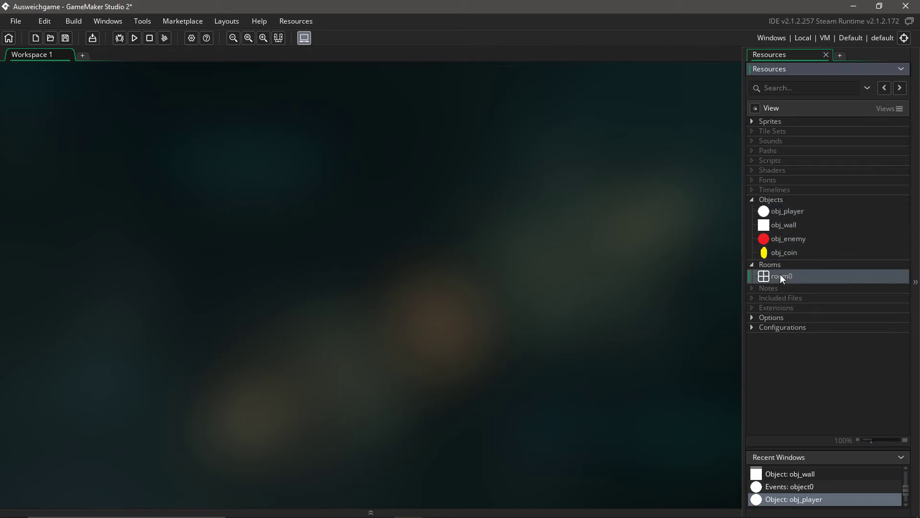
pyautogui.scroll(-2, 603, 241)
pyautogui.scroll(2, 622, 229)
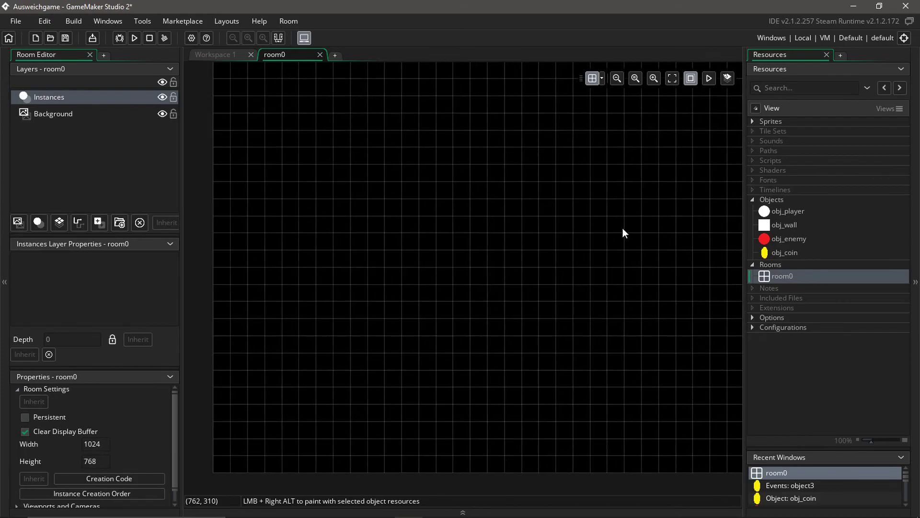
pyautogui.scroll(-3, 623, 229)
pyautogui.moveTo(628, 228); pyautogui.dragTo(559, 232, button='middle')
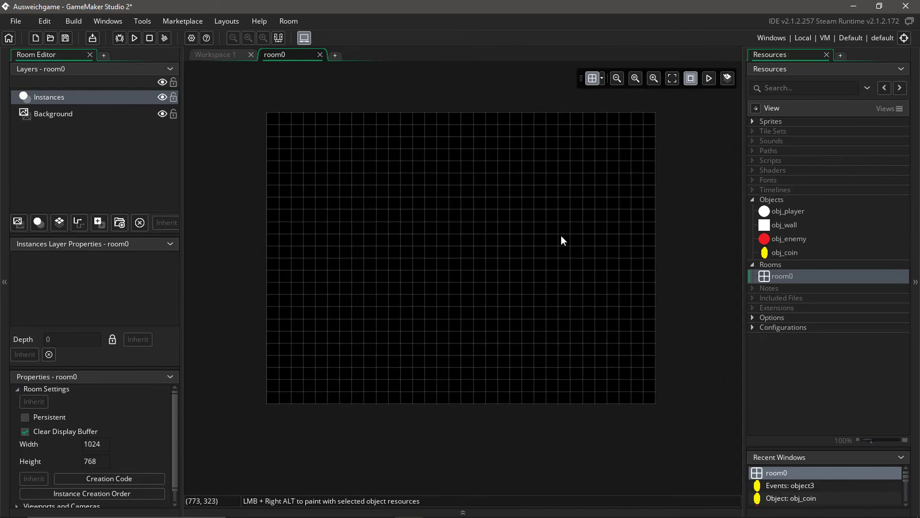
pyautogui.moveTo(792, 213); pyautogui.dragTo(467, 262)
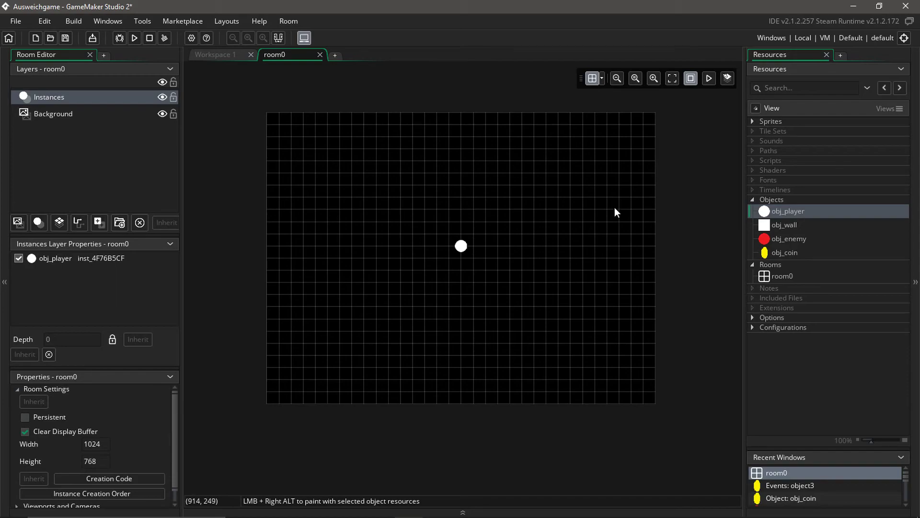
# - Place an obj_wall instance in the room's upper-left corner and paint a column of obj_wall instances down the room's left edge
pyautogui.moveTo(784, 226); pyautogui.dragTo(274, 131)
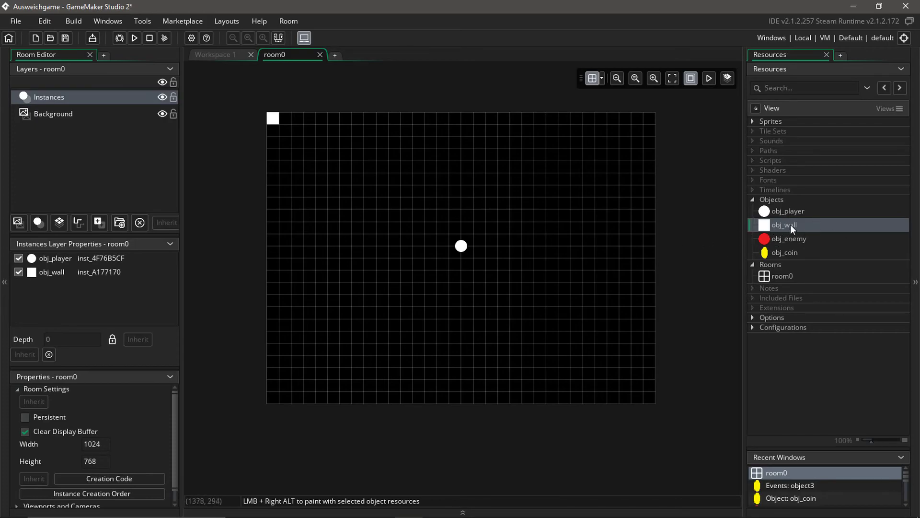
pyautogui.moveTo(782, 225)
pyautogui.mouseDown()
pyautogui.moveTo(329, 142)
pyautogui.moveTo(275, 144)
pyautogui.moveTo(269, 131)
pyautogui.moveTo(273, 403)
pyautogui.mouseUp()
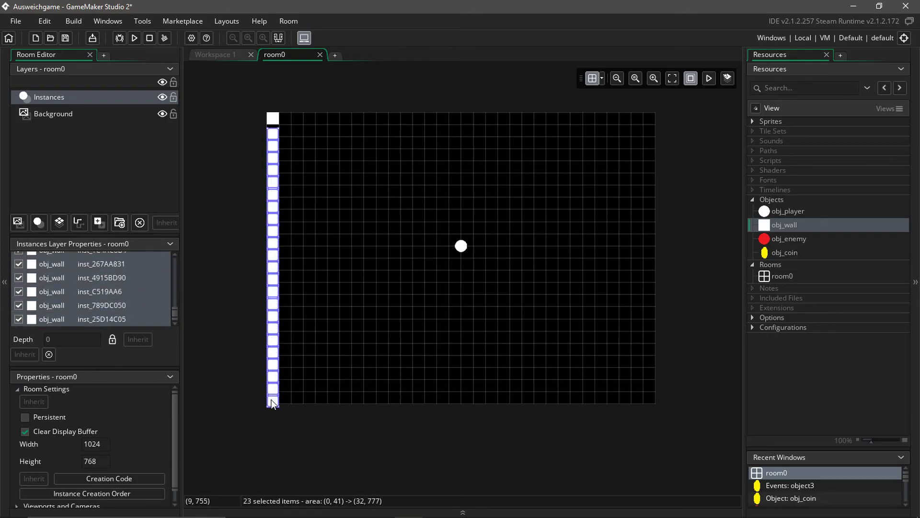
# - Move the selected column of wall blocks up to y 32 so that it sits directly beneath the corner block
pyautogui.moveTo(301, 145); pyautogui.dragTo(410, 153, button='middle')
pyautogui.keyDown('ctrl'); pyautogui.scroll(4, 410, 154); pyautogui.keyUp('ctrl')
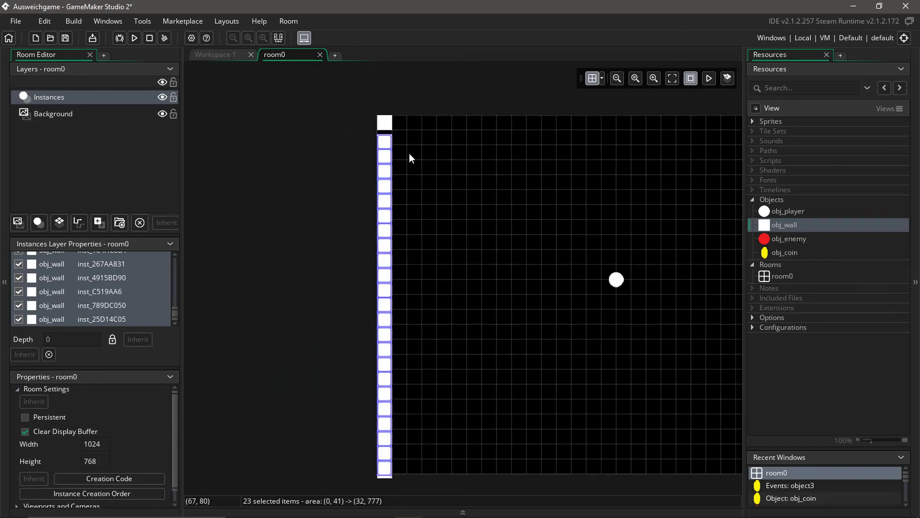
pyautogui.scroll(-3, 455, 158)
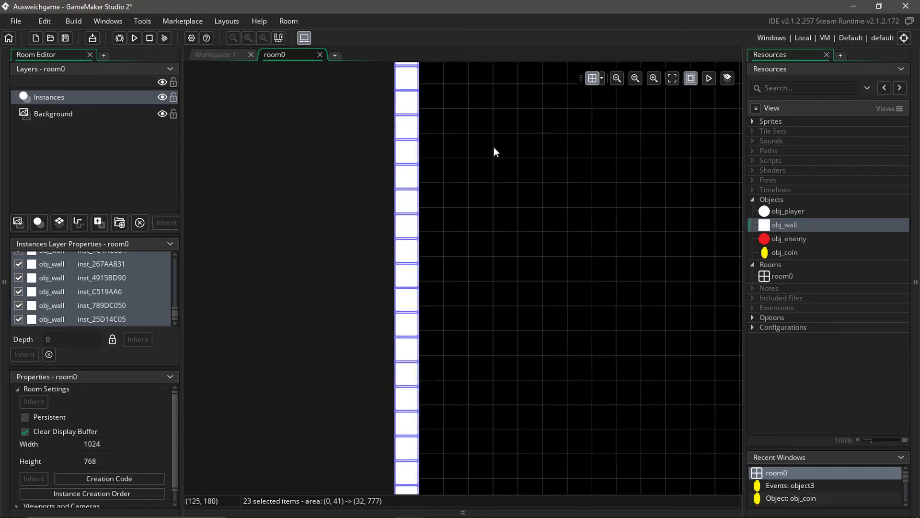
pyautogui.scroll(3, 466, 230)
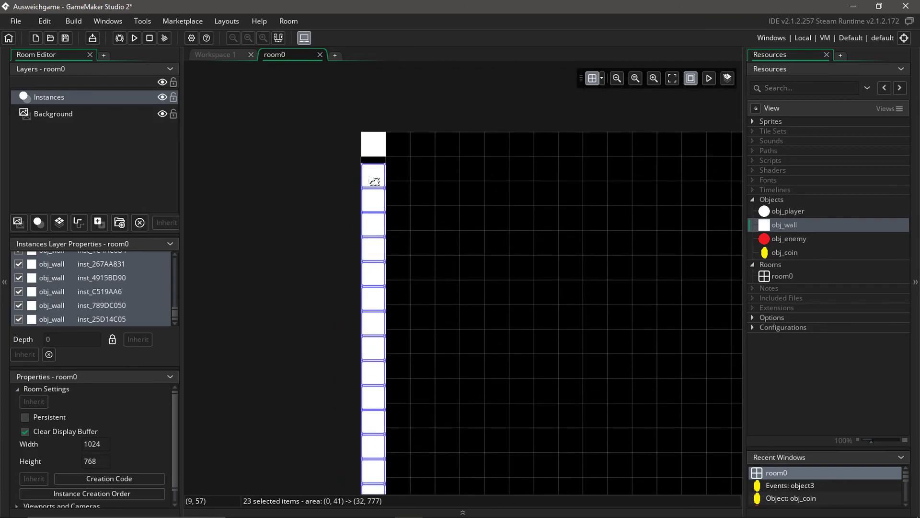
pyautogui.moveTo(372, 181); pyautogui.dragTo(376, 168)
pyautogui.scroll(-3, 468, 191)
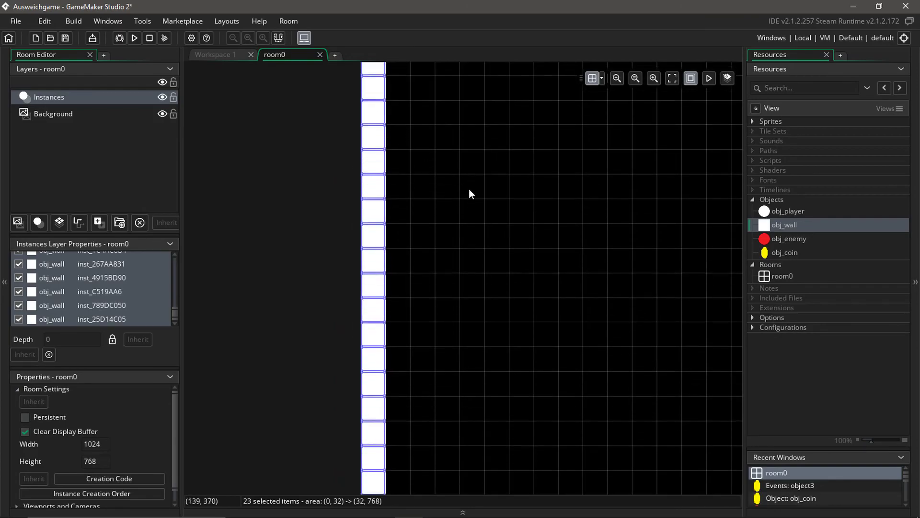
pyautogui.keyDown('ctrl'); pyautogui.scroll(-3, 465, 184); pyautogui.keyUp('ctrl')
pyautogui.keyDown('ctrl'); pyautogui.scroll(3, 355, 228); pyautogui.keyUp('ctrl')
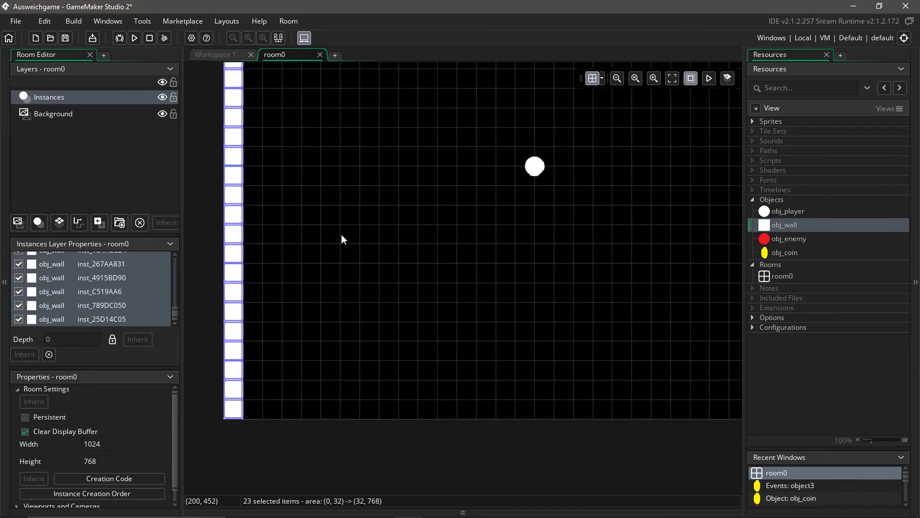
pyautogui.keyDown('ctrl'); pyautogui.scroll(-4, 365, 242); pyautogui.keyUp('ctrl')
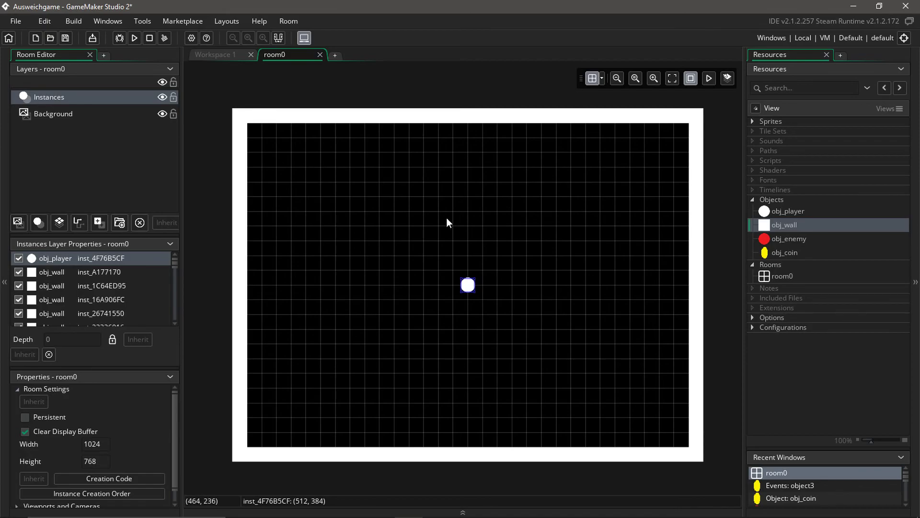
# - Expand the Sprites group to review the sprites and objects in the resource tree, and reopen room0
pyautogui.click(752, 121)
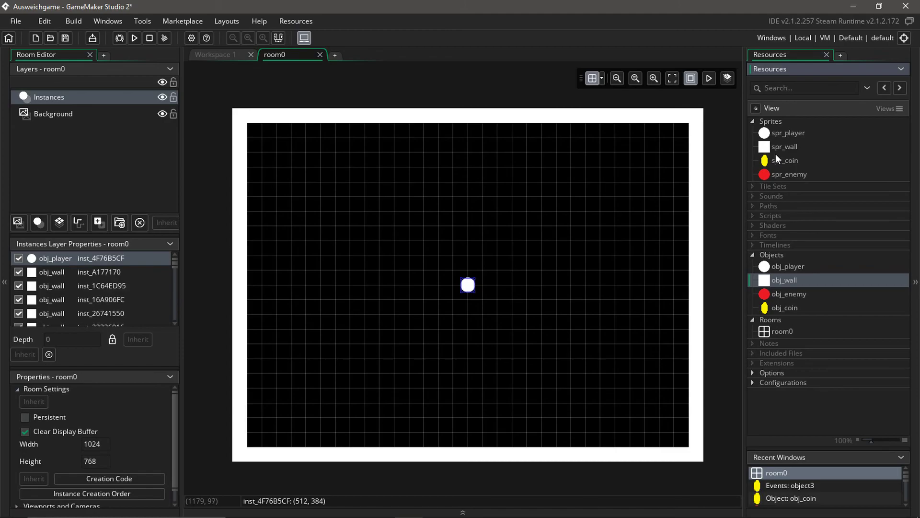
pyautogui.click(770, 254)
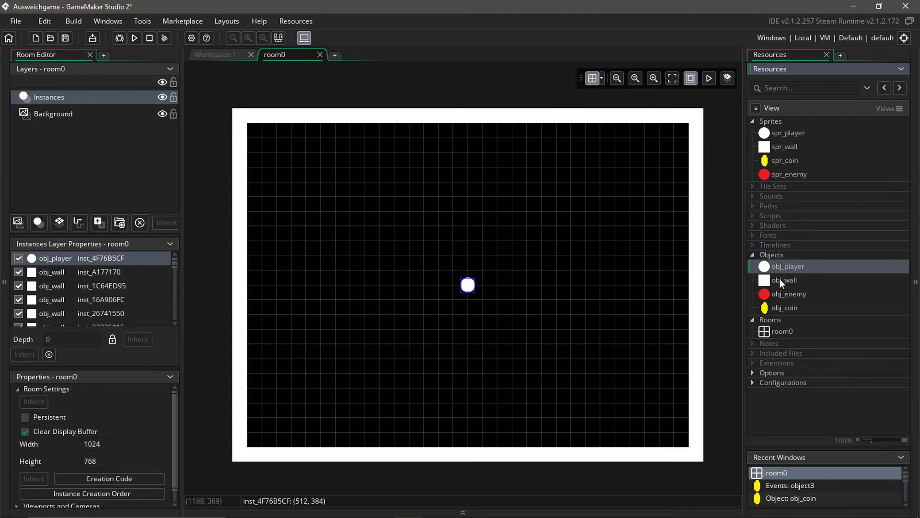
pyautogui.doubleClick(778, 335)
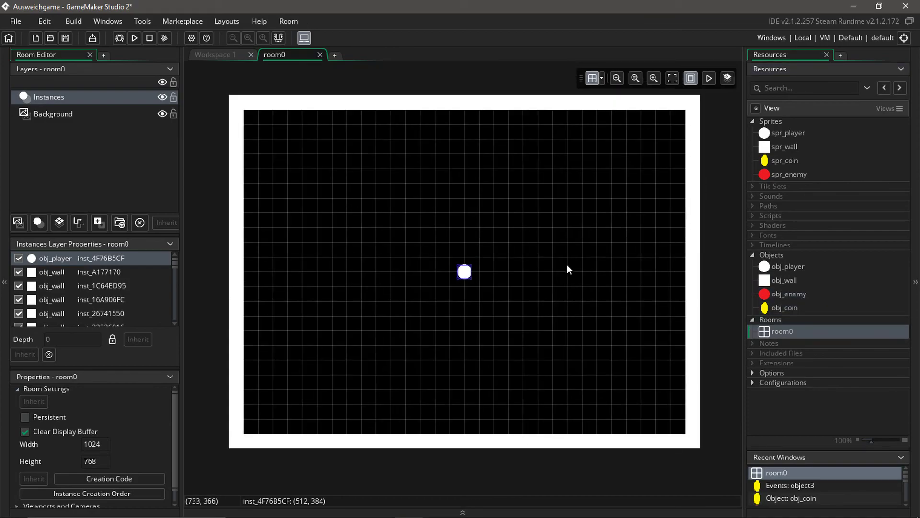